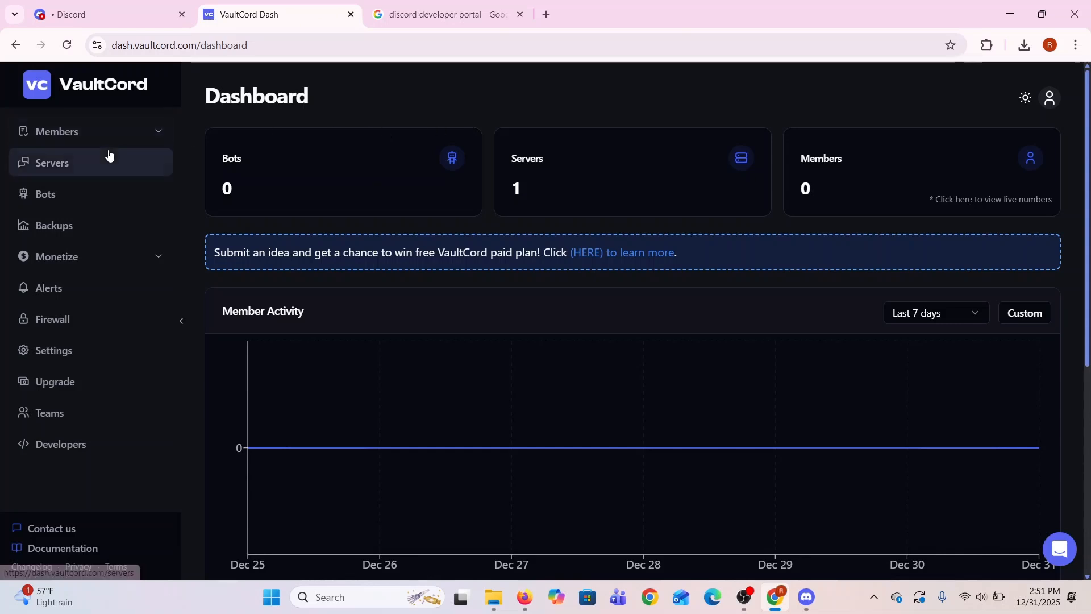
Start adding a new bot from the bots page to reach the bot setup choices
click(102, 195)
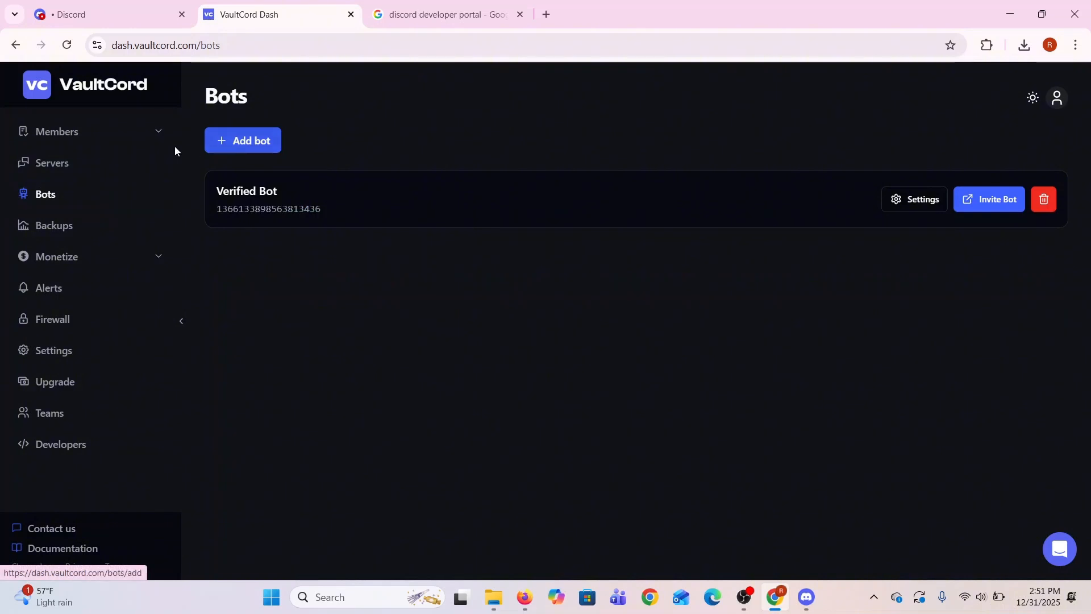
click(240, 143)
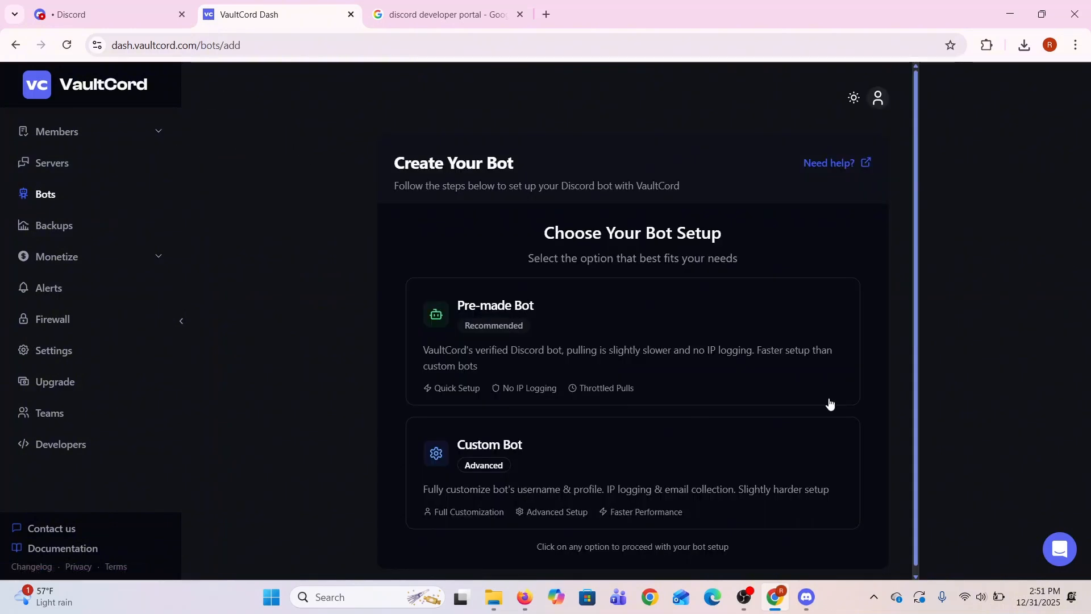
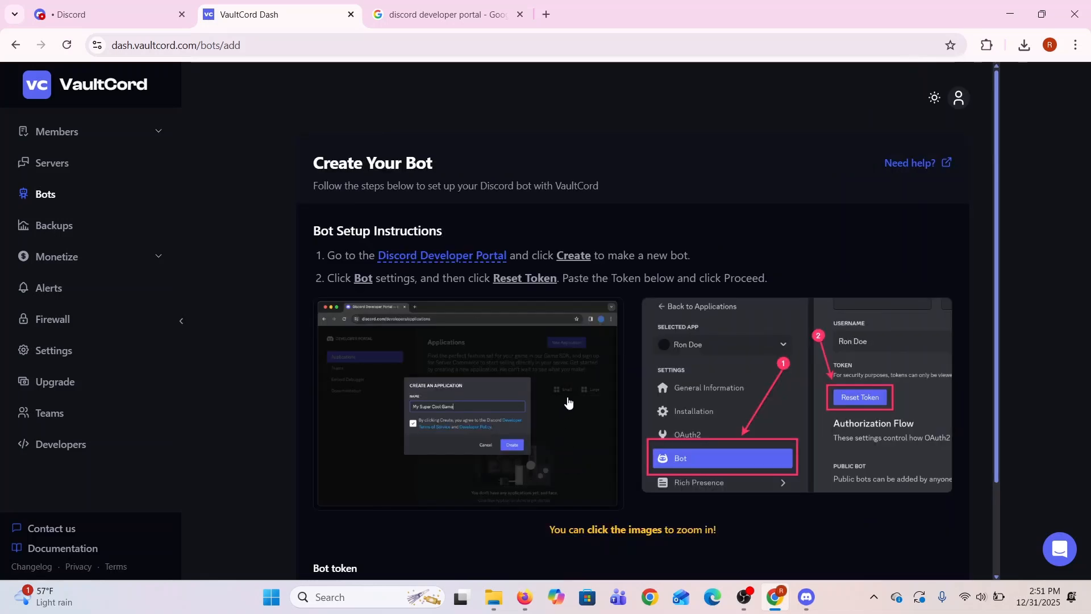
Create an application named Ridass in the Discord Developer Portal, agreeing to the developer terms and completing the human verification
click(424, 256)
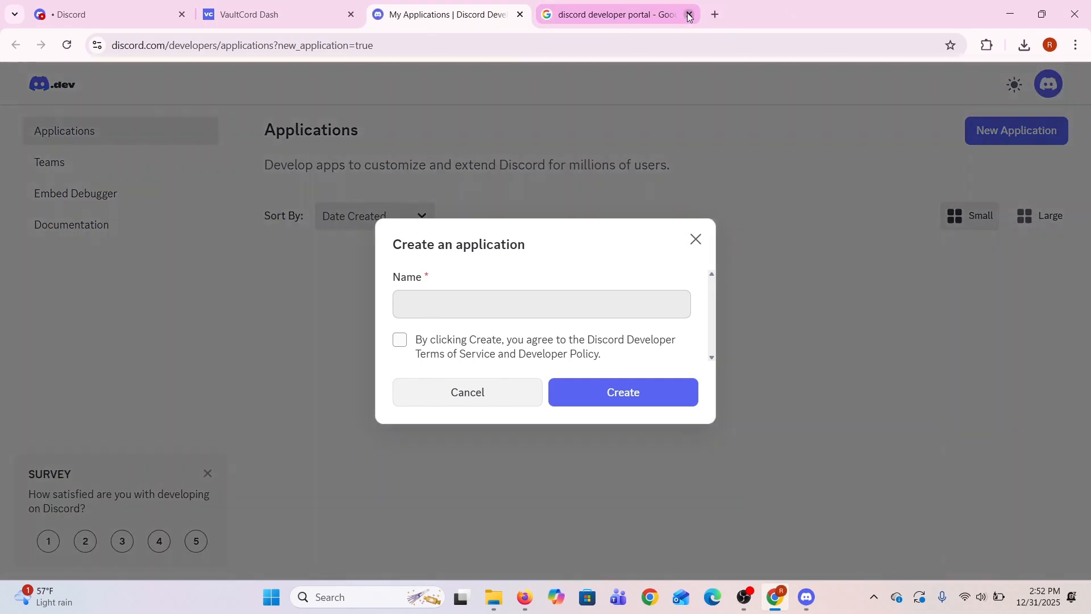
click(690, 15)
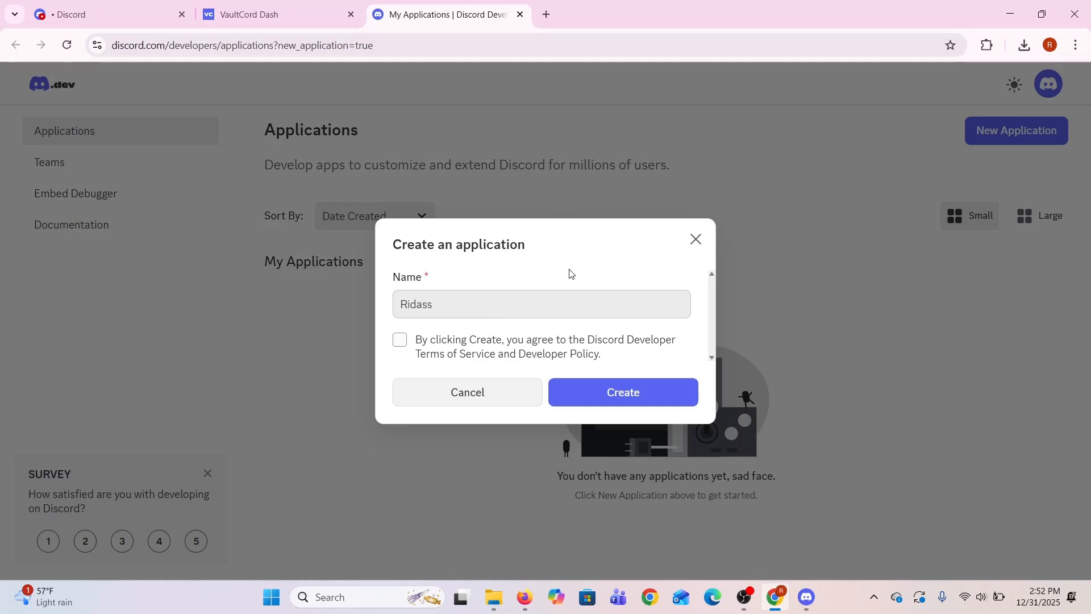
click(412, 338)
click(604, 395)
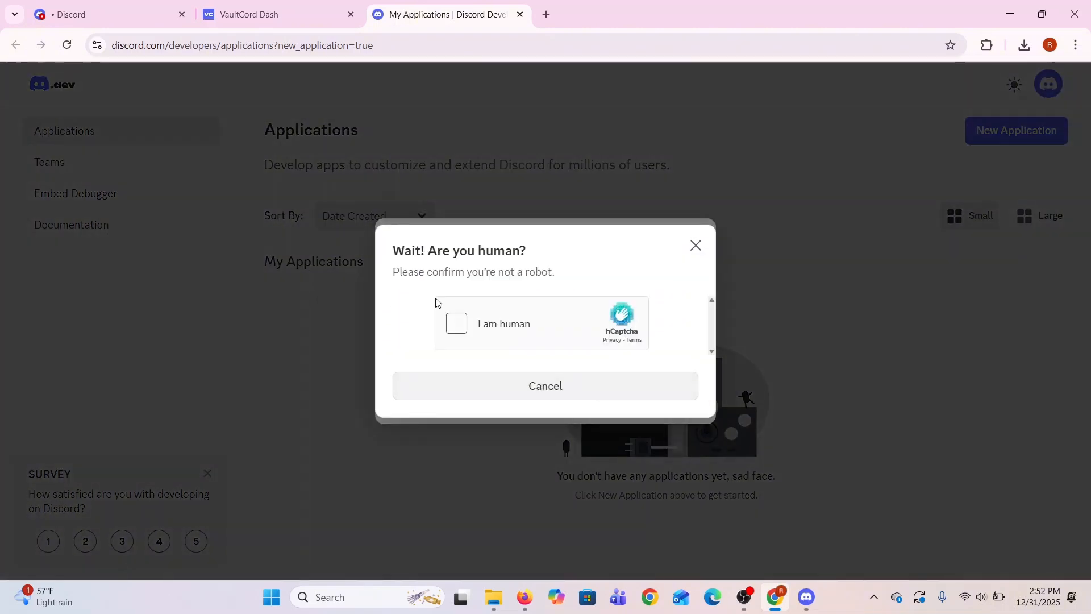
click(456, 323)
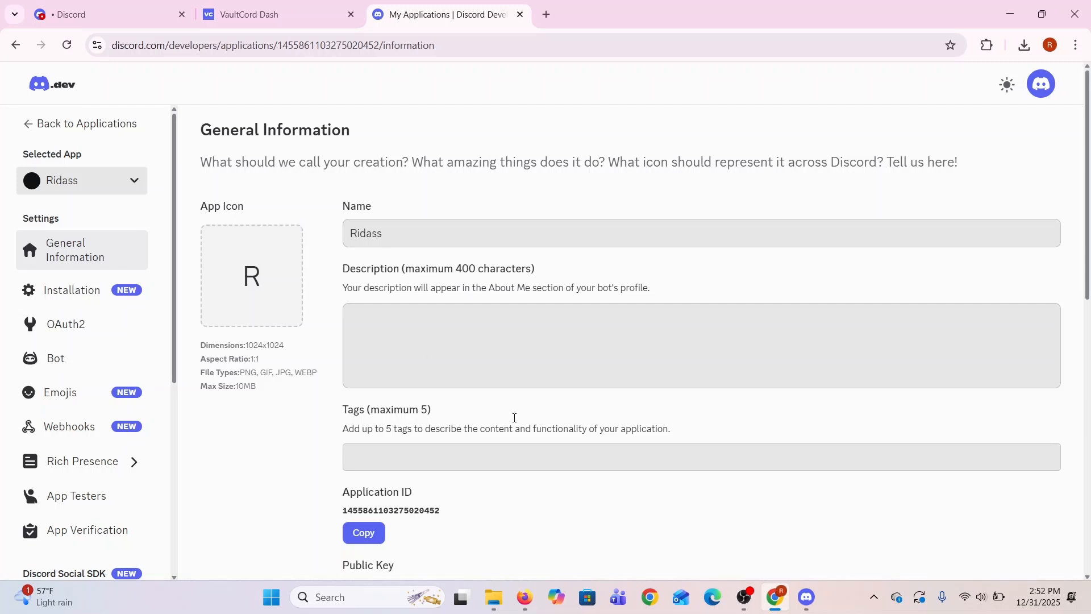
Copy the application ID from the new app's general information
scroll(405, 493, down, 4)
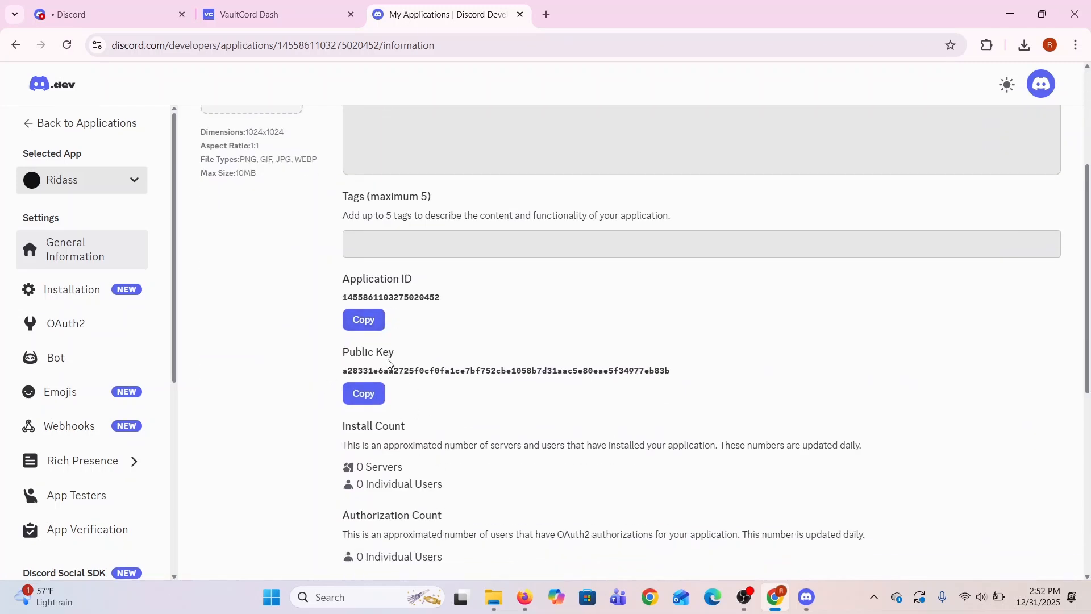
scroll(574, 401, up, 4)
click(364, 533)
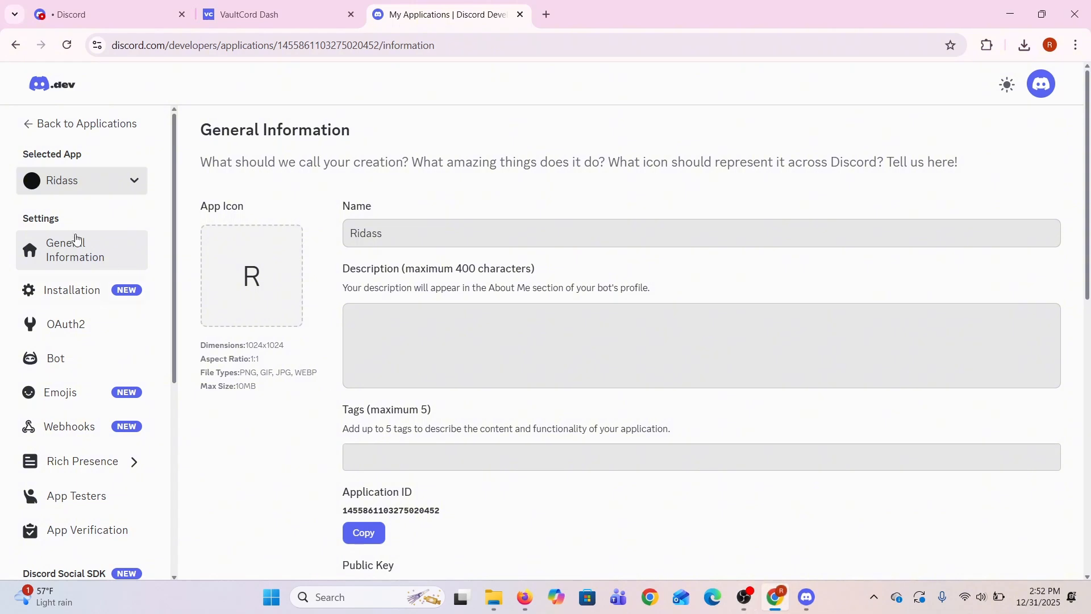
Reset the Ridass bot's token, verifying with the account password, and copy the new token
click(83, 365)
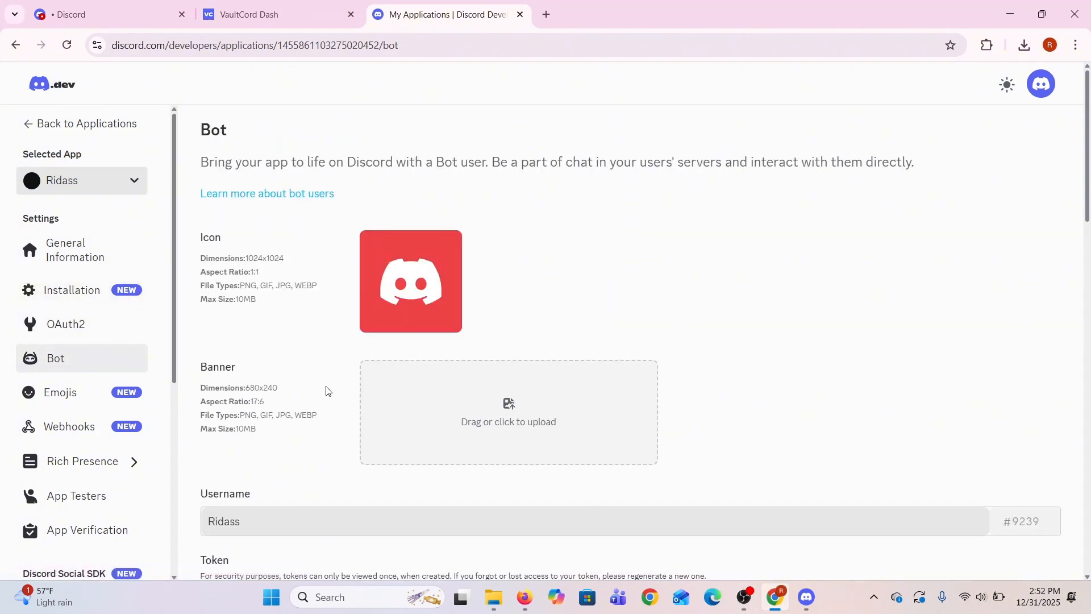
scroll(327, 392, down, 4)
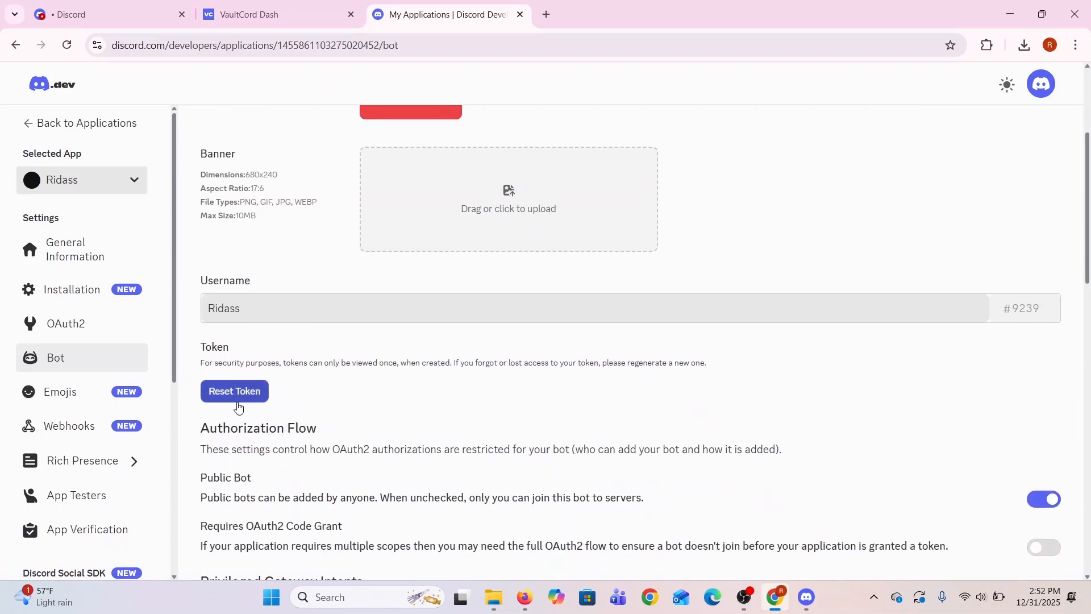
click(239, 398)
click(600, 362)
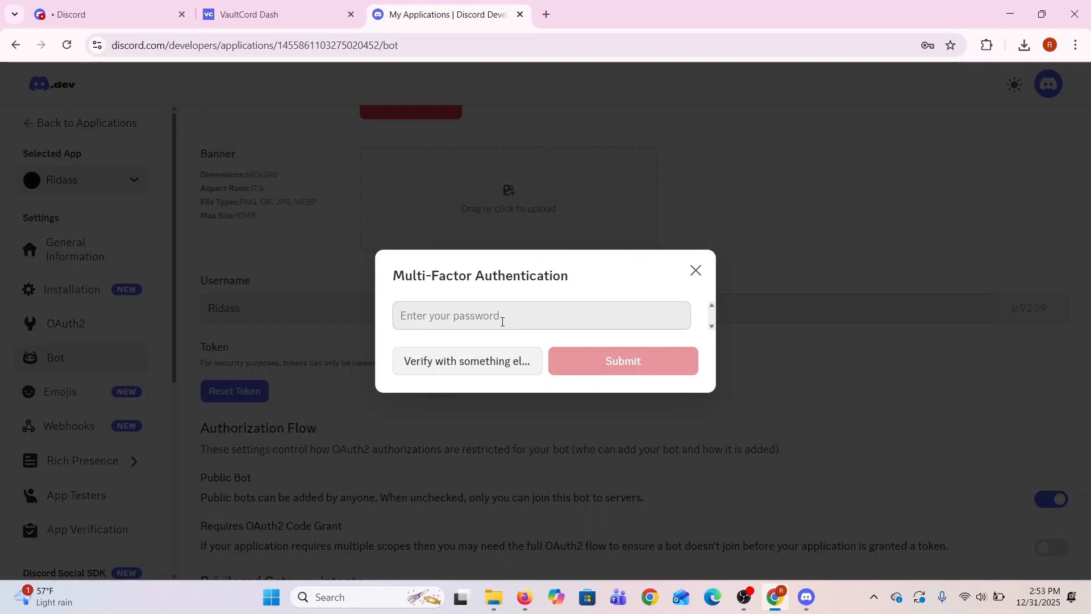
click(504, 318)
click(512, 347)
click(623, 358)
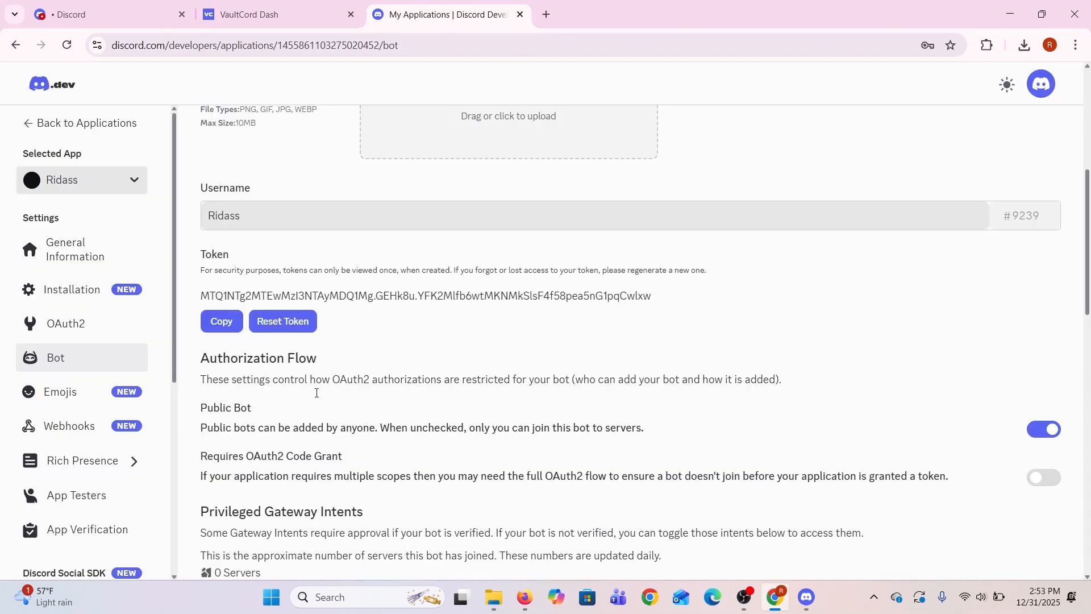
click(217, 322)
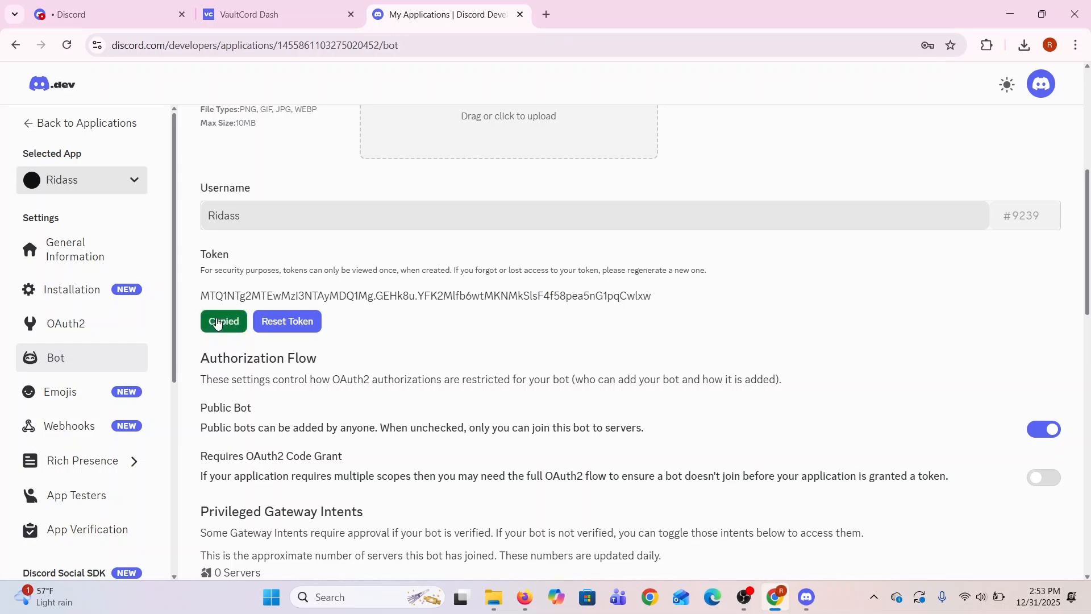
Switch back to the VaultCord dashboard, paste the bot token into the bot setup and proceed to the client secret setup
click(281, 17)
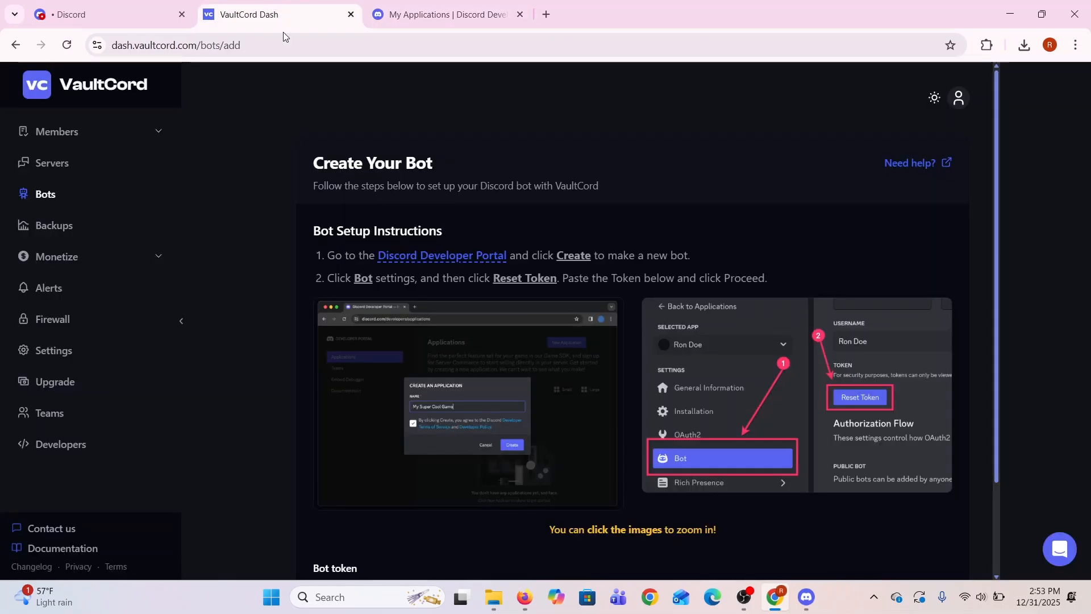
scroll(407, 336, down, 2)
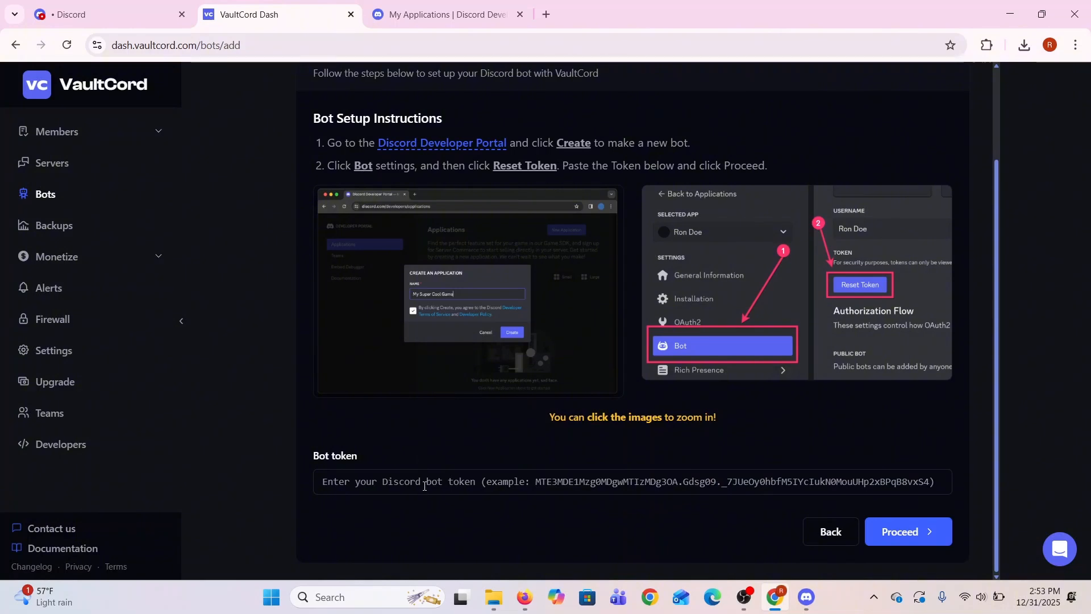
click(424, 487)
key(ctrl+v)
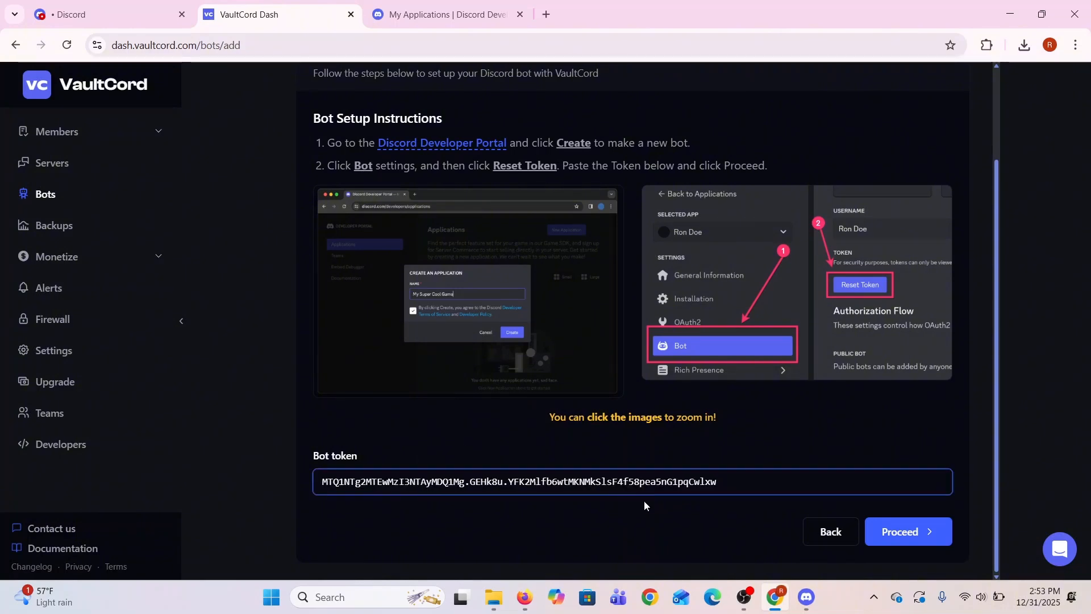
click(920, 537)
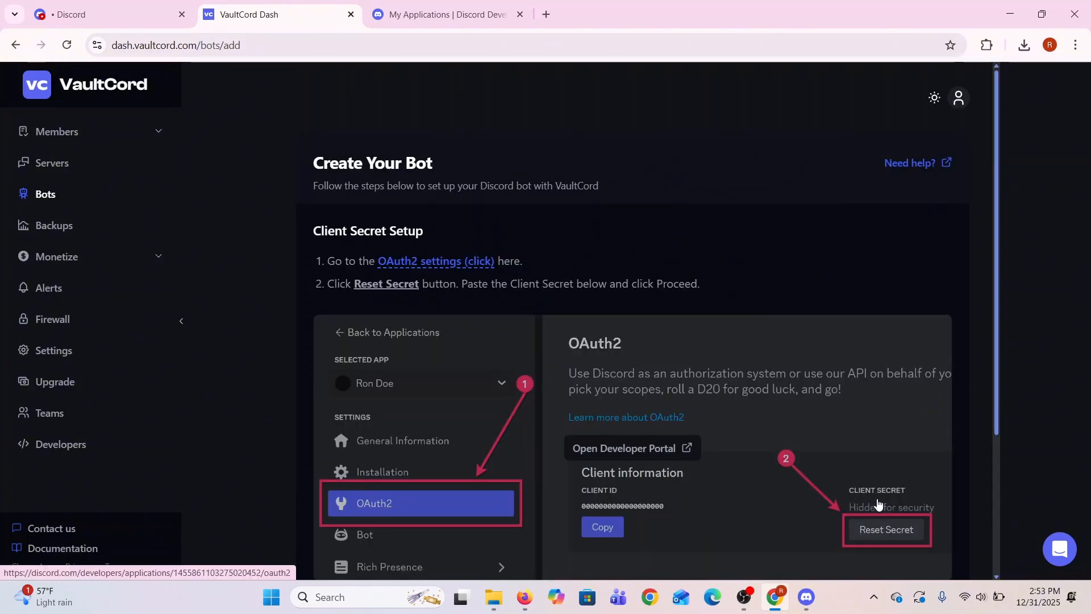
Regenerate the client secret in the app's OAuth2 settings in the Discord Developer Portal and copy it
scroll(653, 441, down, 3)
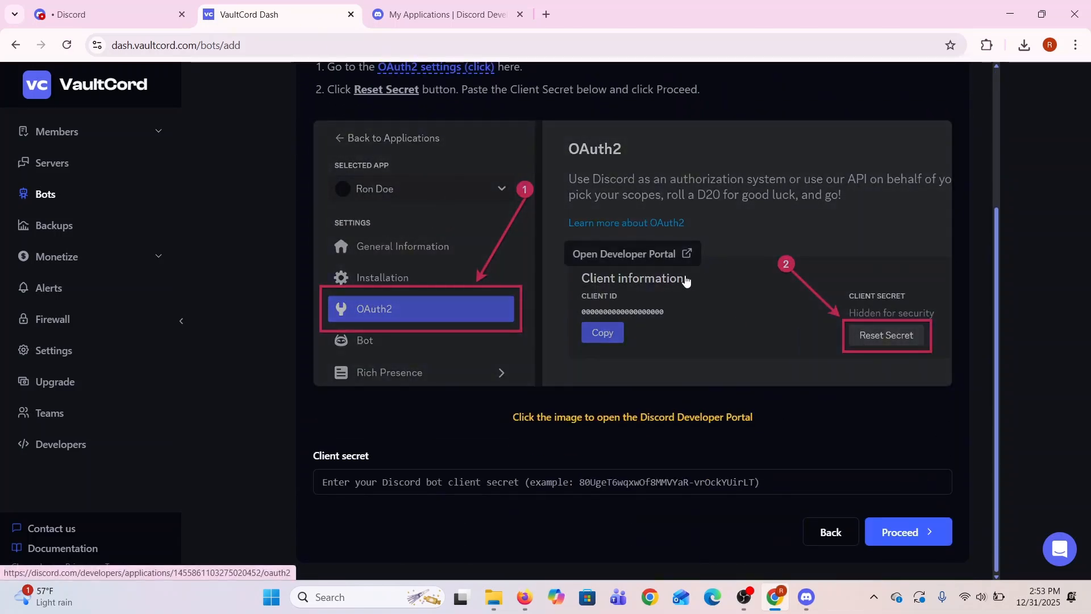
click(413, 7)
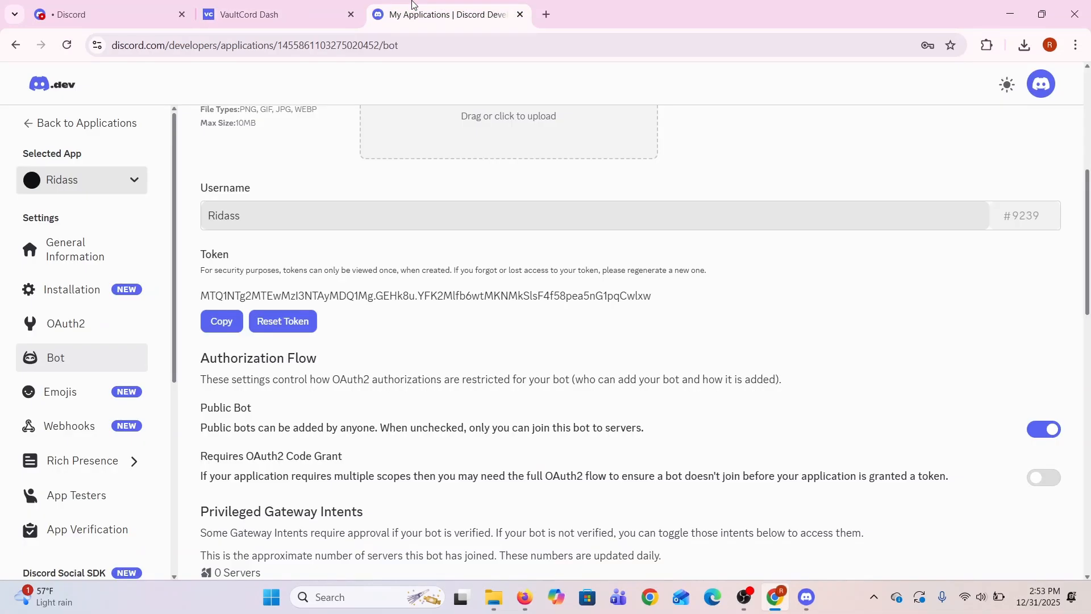
click(78, 324)
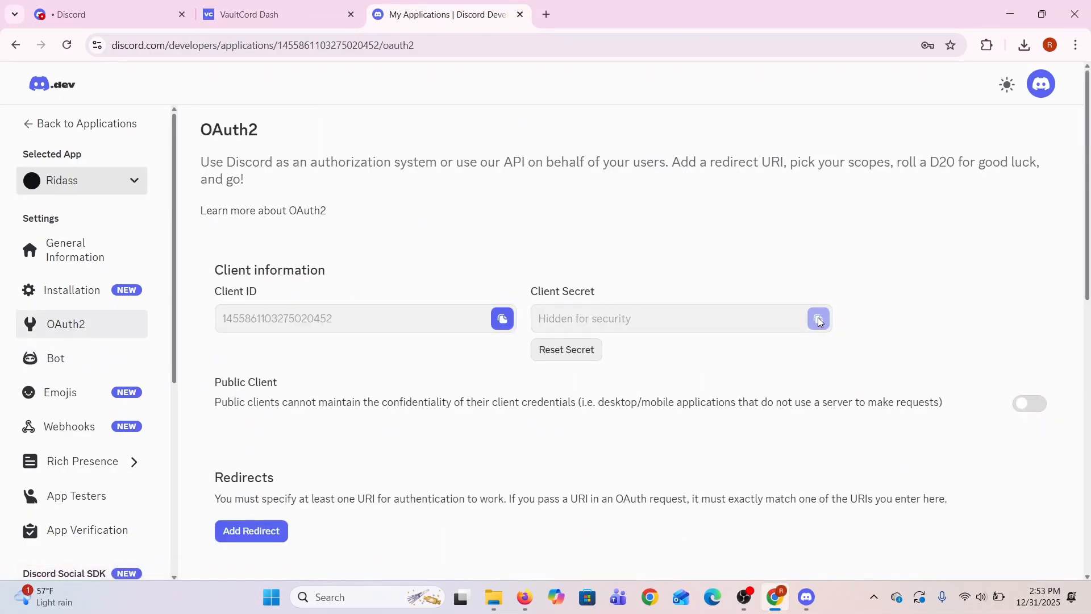
click(567, 351)
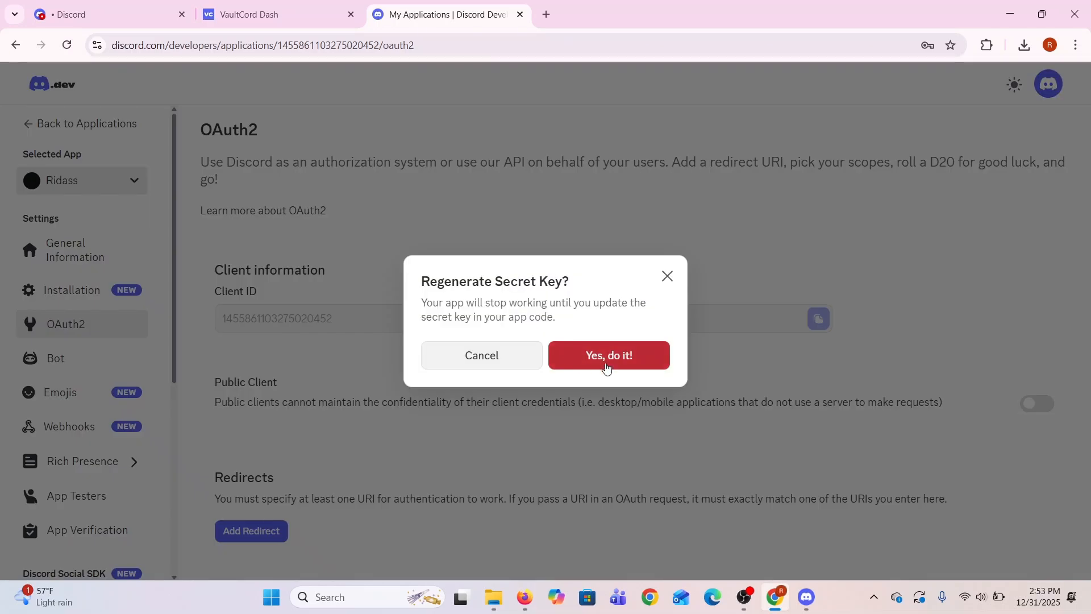
click(597, 356)
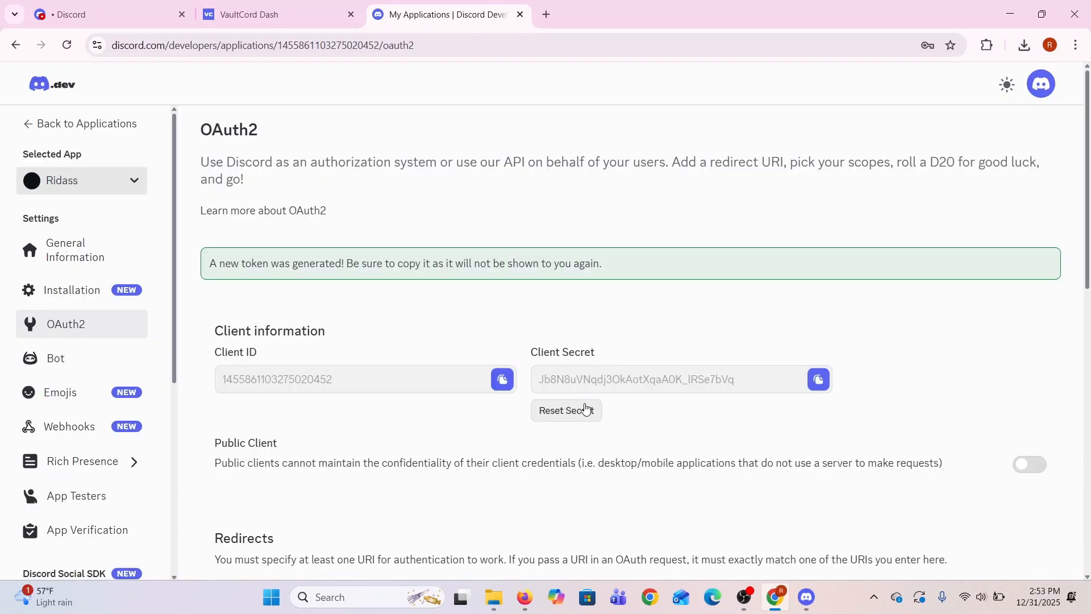
click(818, 379)
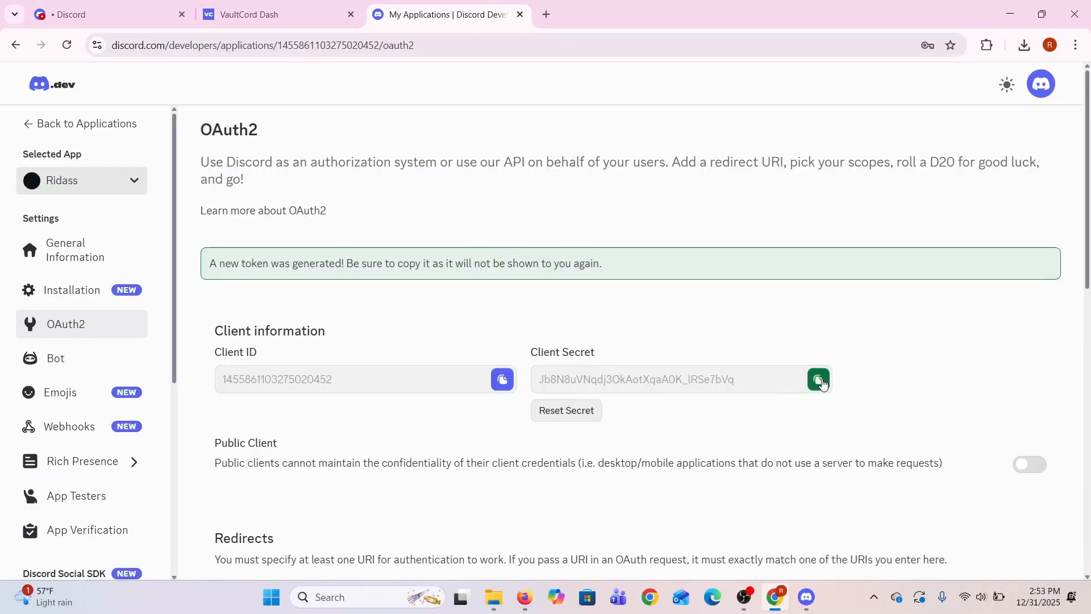
Return to the VaultCord dashboard, paste the client secret into the bot setup and proceed to the redirect URL setup
click(253, 10)
click(547, 483)
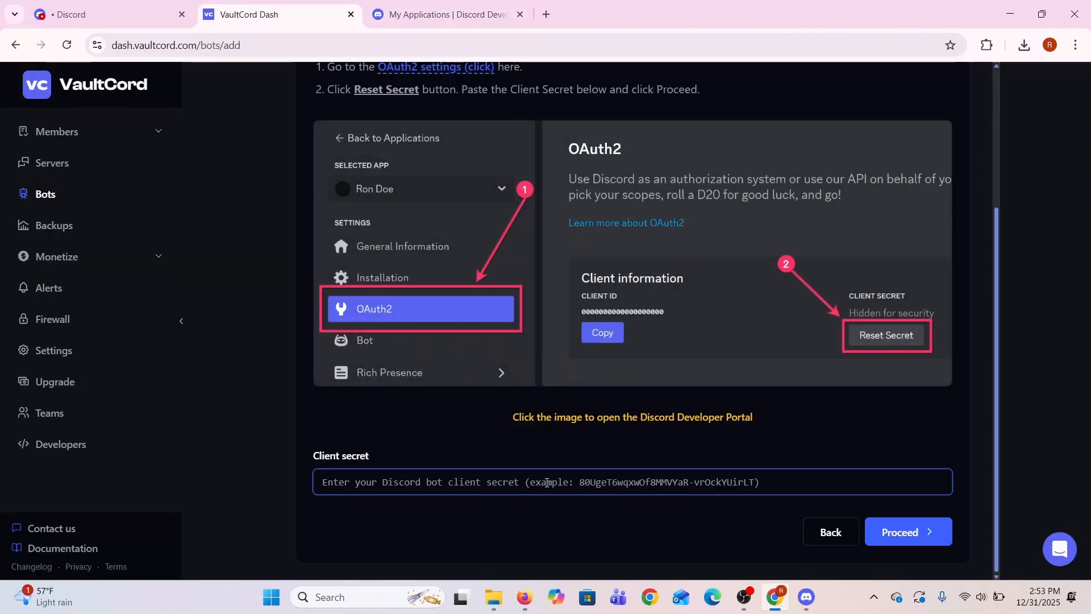
key(ctrl+v)
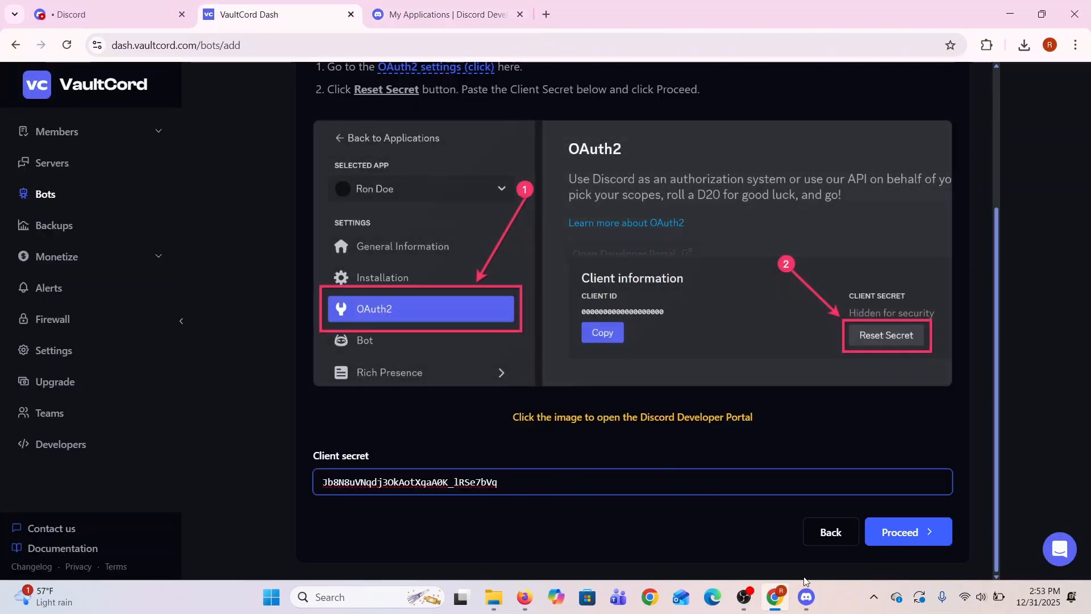
click(930, 532)
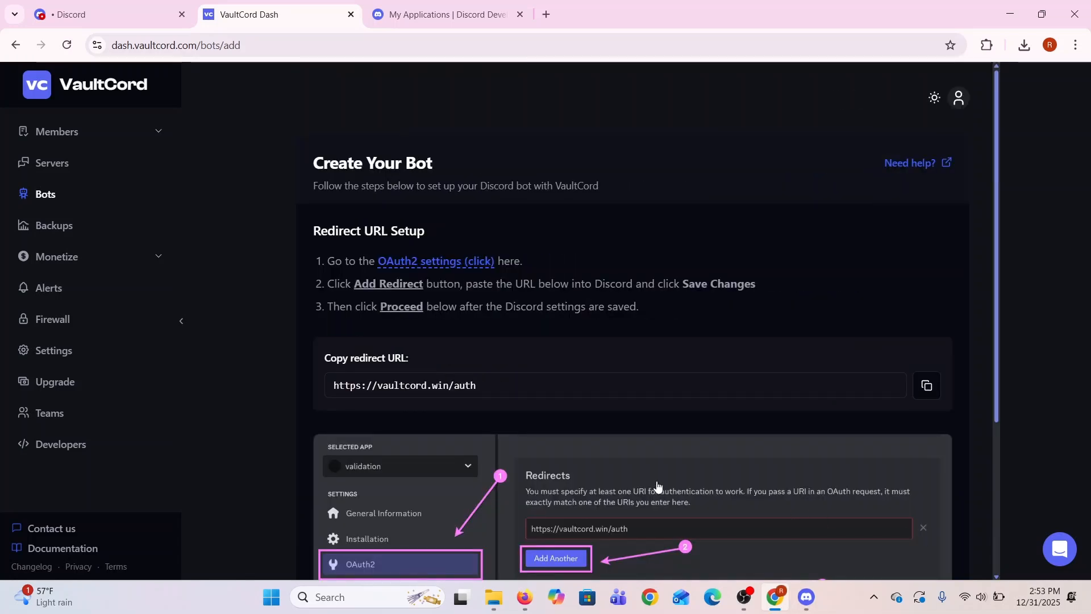
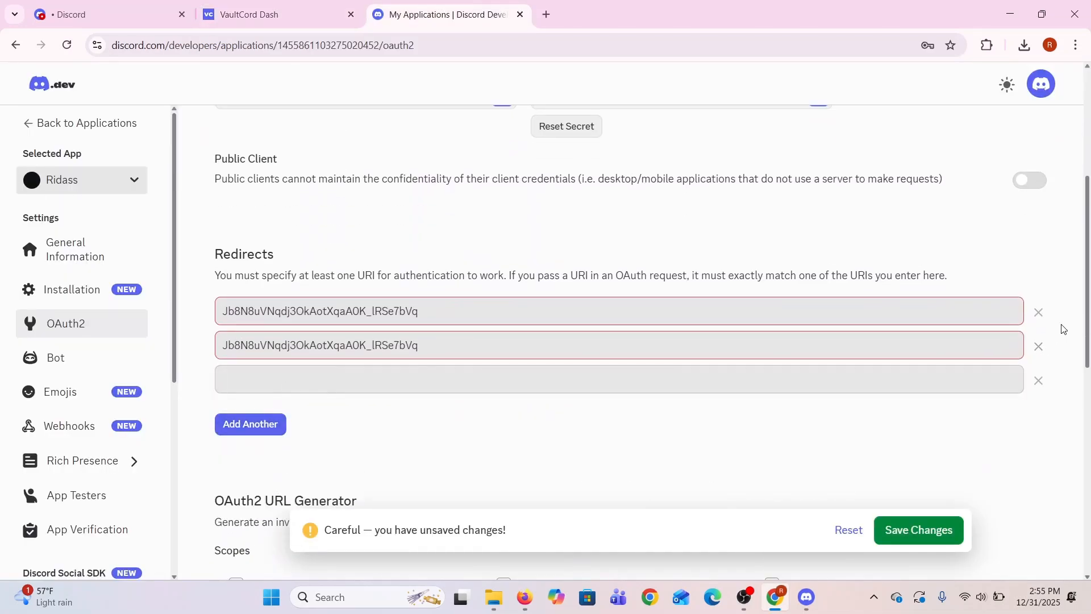
Remove the two invalid redirect entries from the app's OAuth2 settings, leaving only the empty redirect field
click(1040, 314)
click(1040, 312)
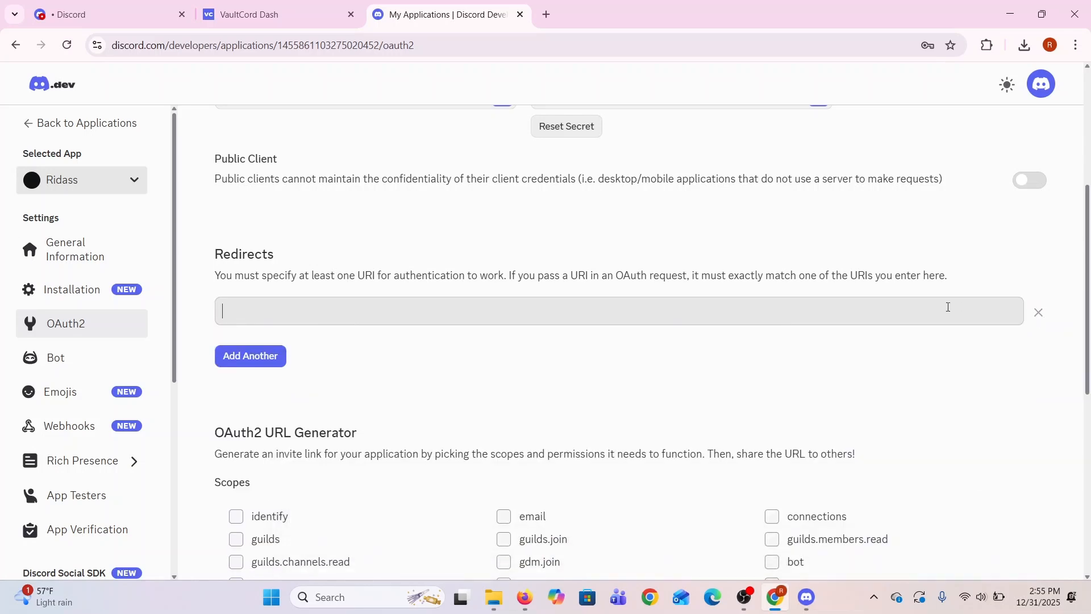
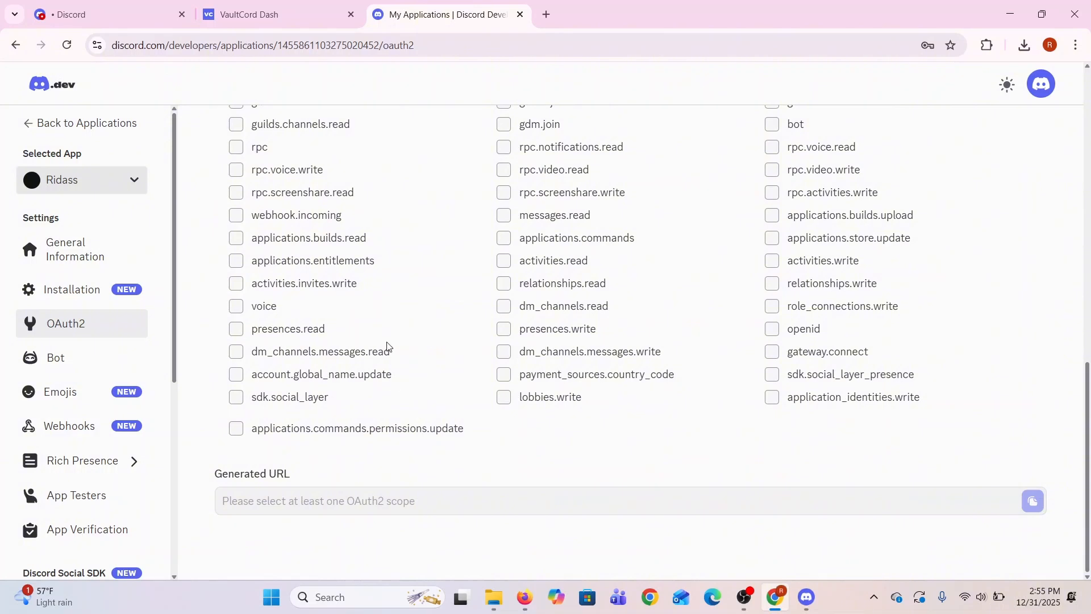
Select the email and gdm.join scopes in the OAuth2 URL Generator and save the application's changes
scroll(388, 347, up, 2)
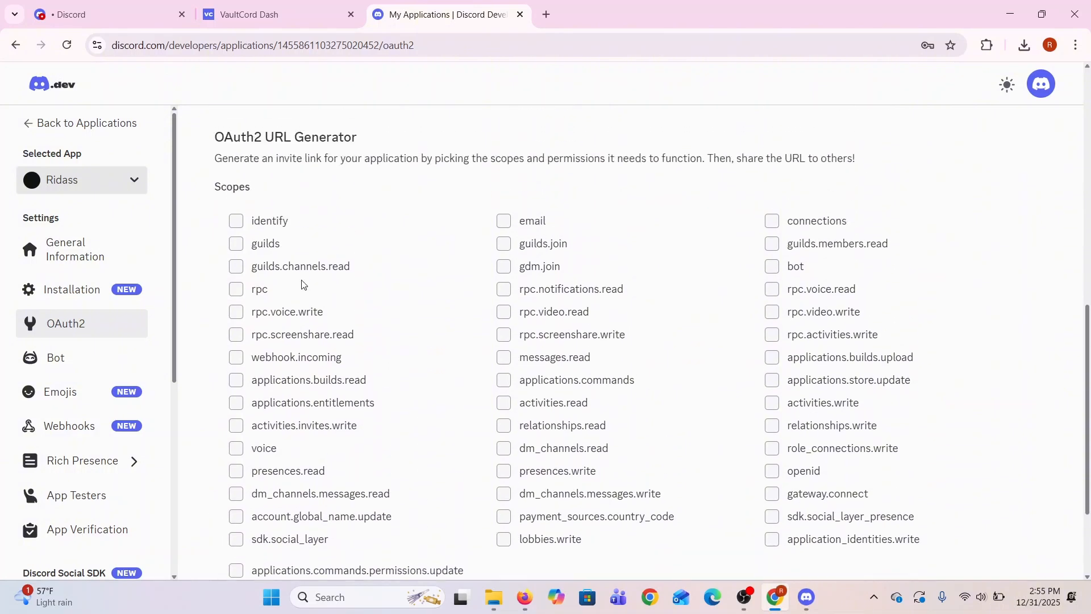
click(502, 223)
click(503, 266)
click(916, 530)
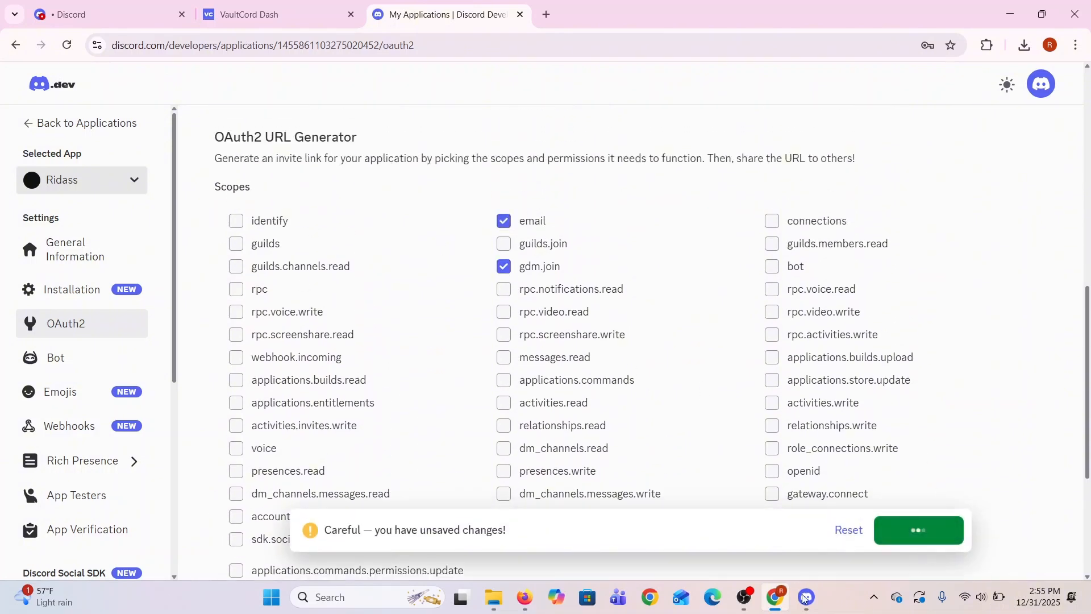
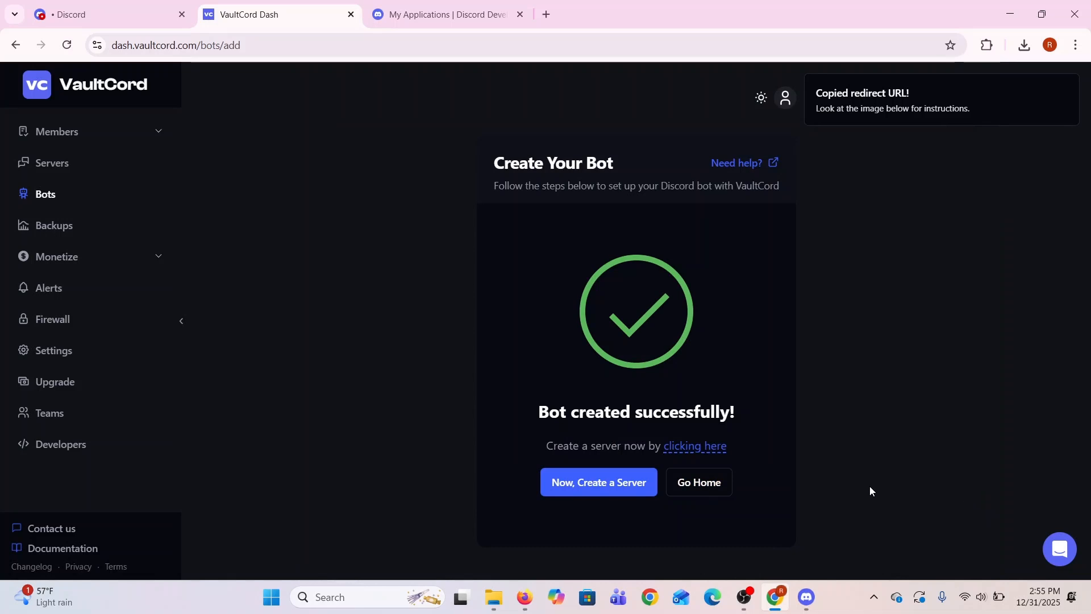
Start creating a new server in VaultCord and select the Ridass bot for it
click(714, 486)
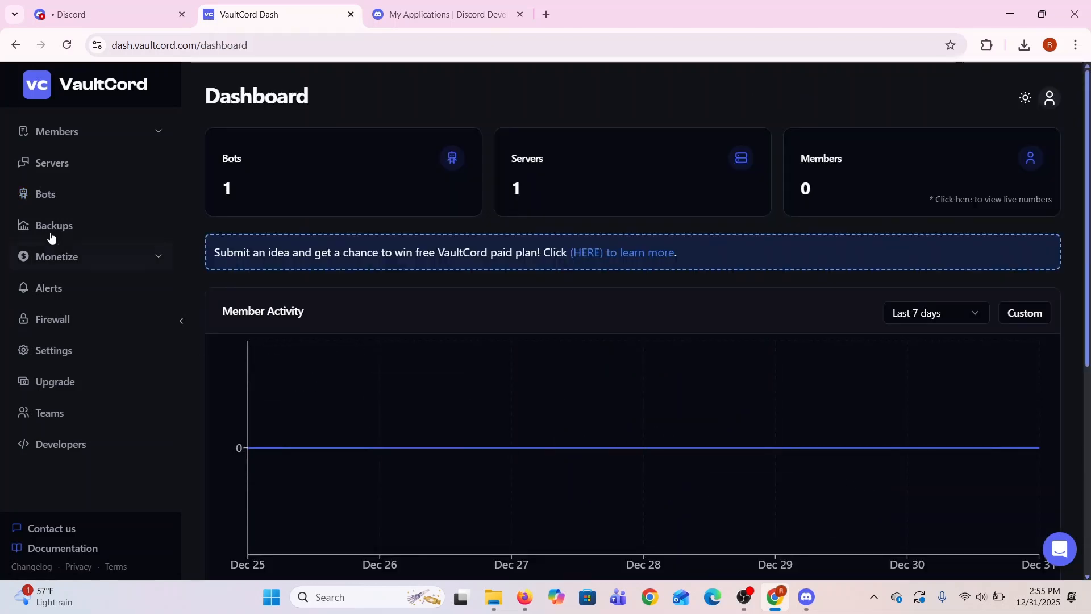
click(45, 196)
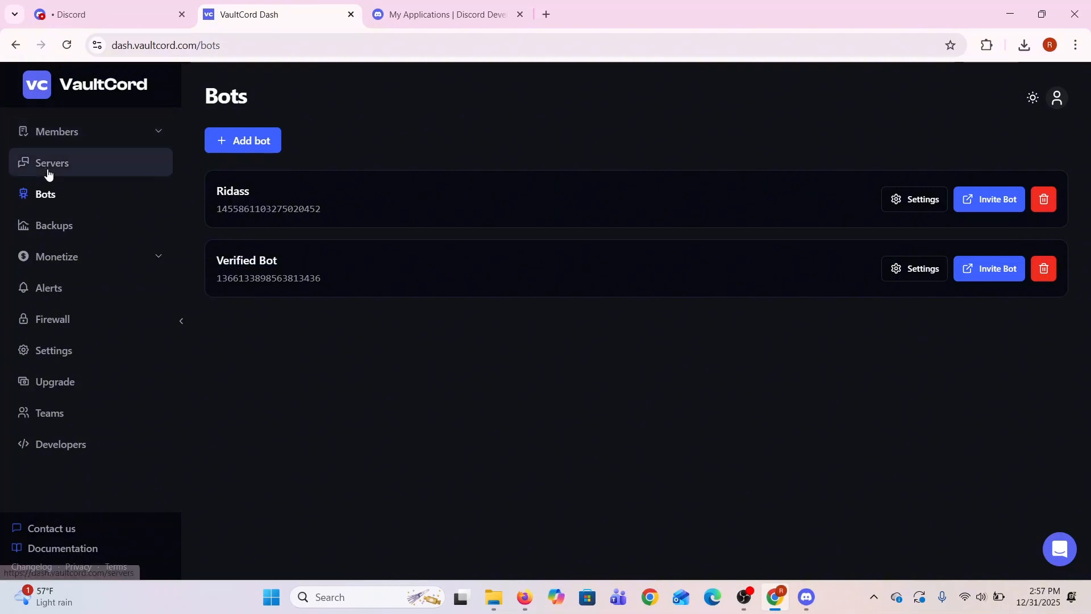
click(48, 170)
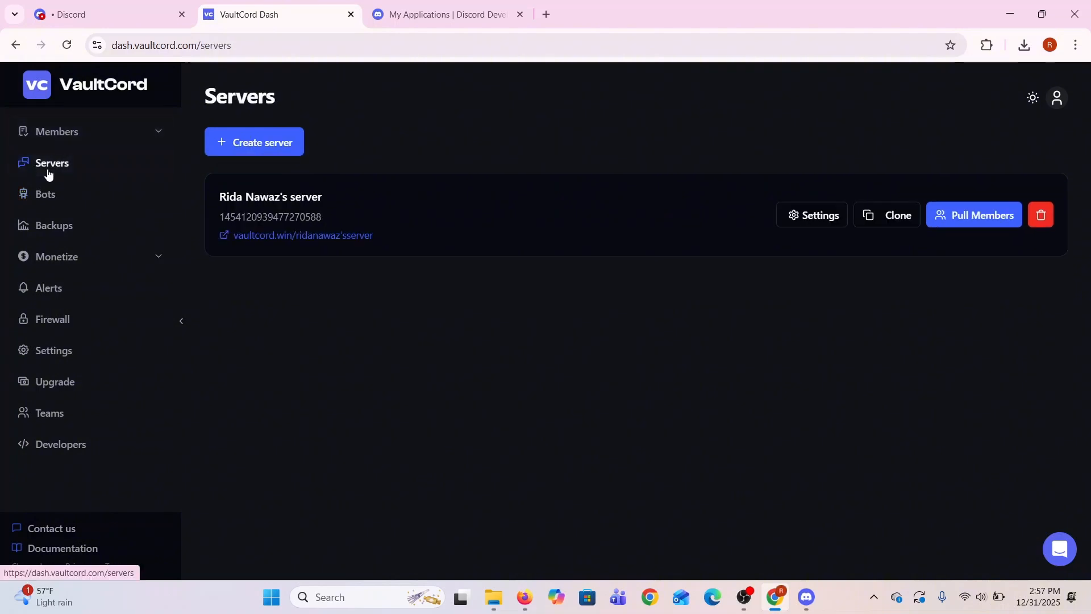
click(280, 153)
click(557, 339)
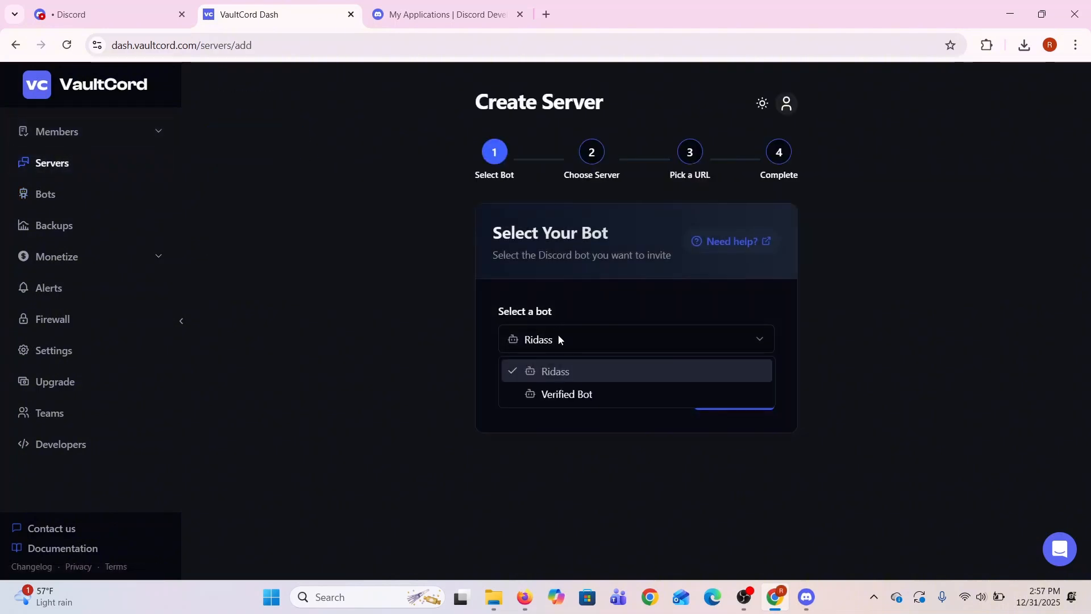
click(573, 371)
click(750, 399)
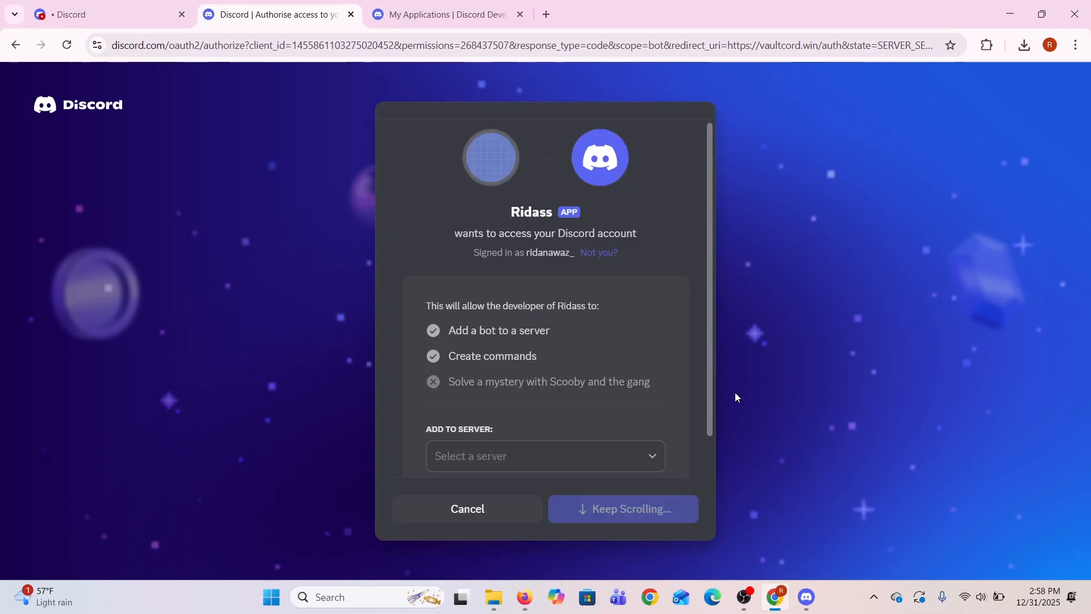
Authorise Ridass on the personal Discord server with the Manage Roles, Kick Members, Create Invite and Send Messages permissions
scroll(562, 361, down, 1)
click(601, 412)
click(558, 448)
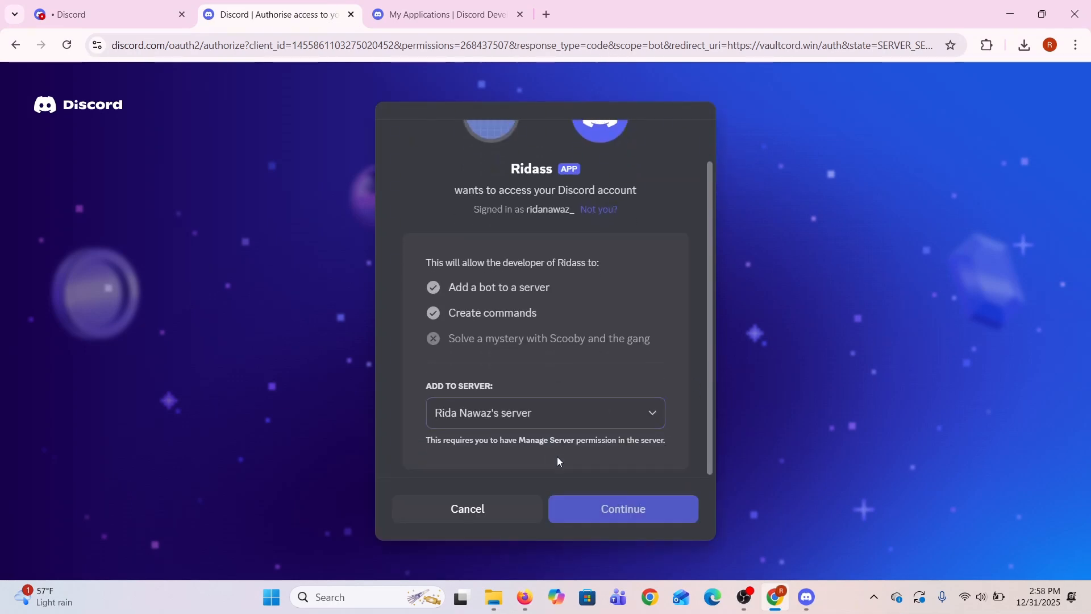
click(625, 510)
click(635, 515)
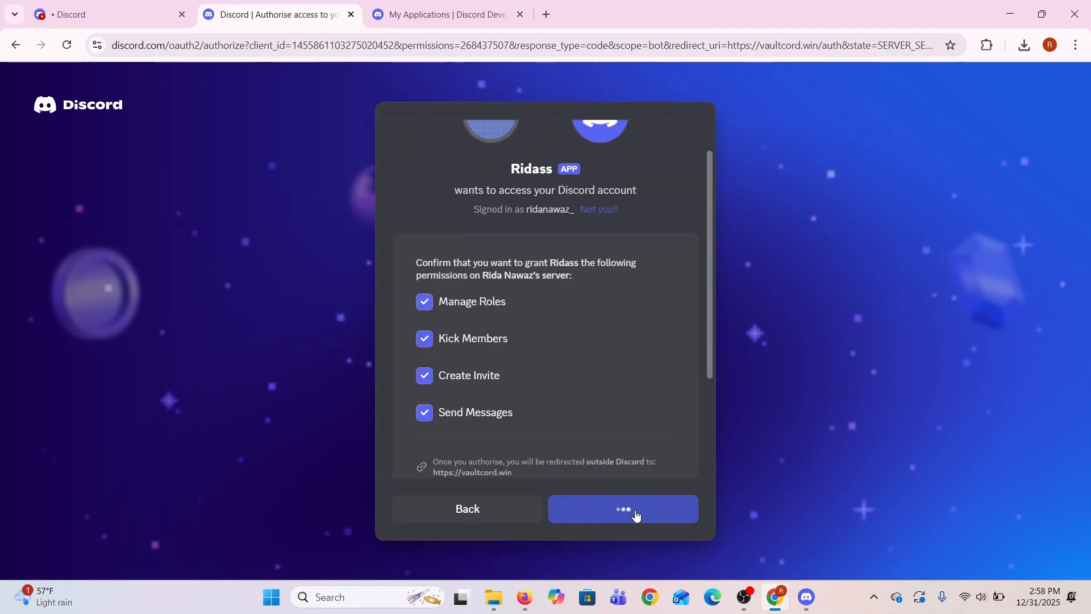
Complete the human verification checks to return to VaultCord's server setup
click(460, 426)
scroll(640, 463, down, 3)
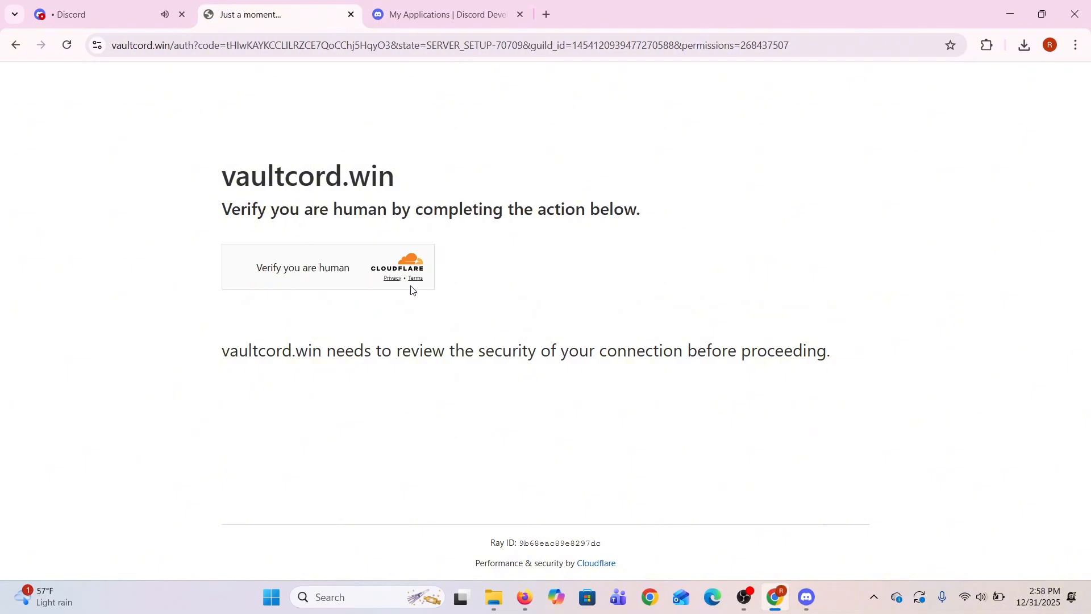
click(241, 271)
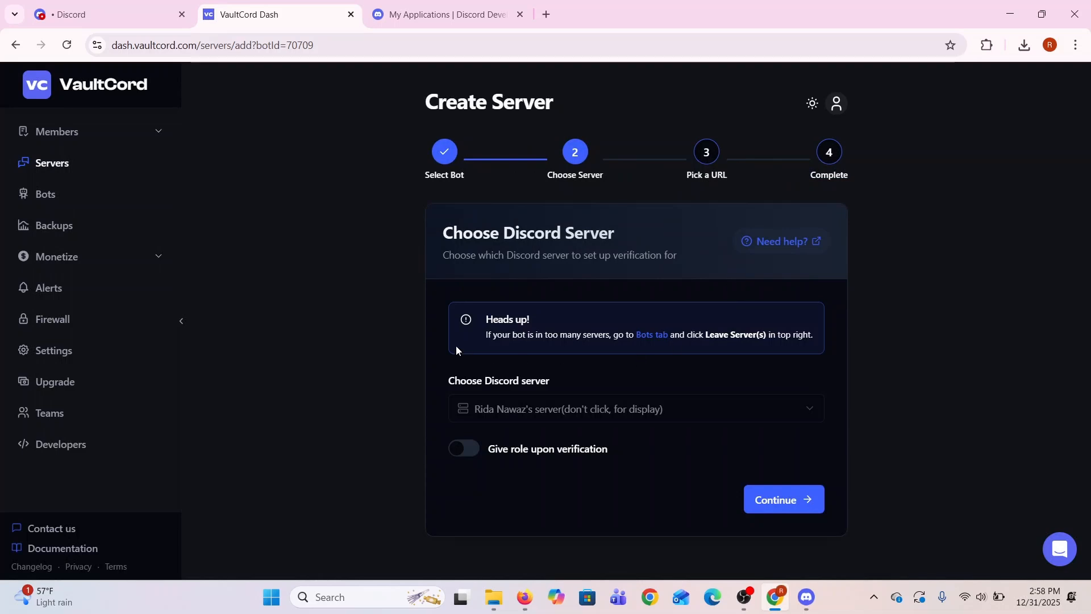
Finish creating the VaultCord server with no role upon verification and a custom verification link, and open its settings
click(777, 501)
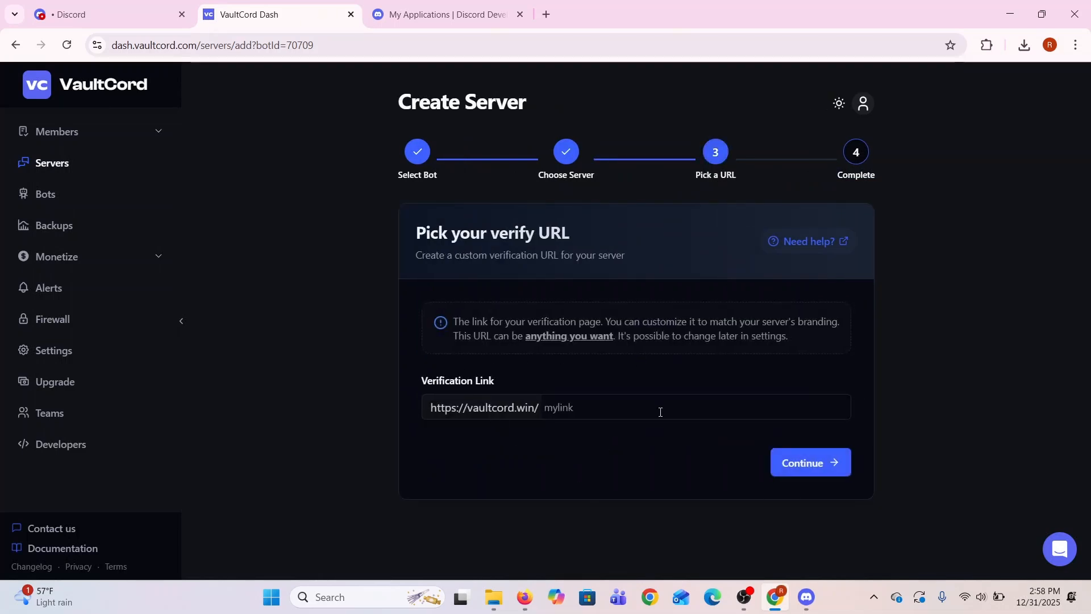
click(792, 458)
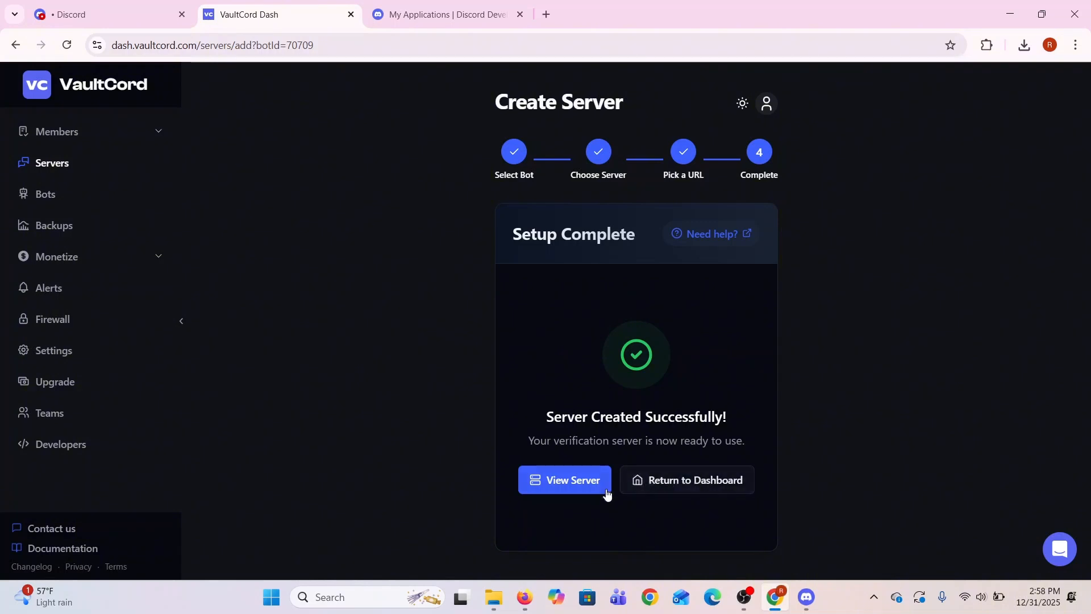
click(584, 484)
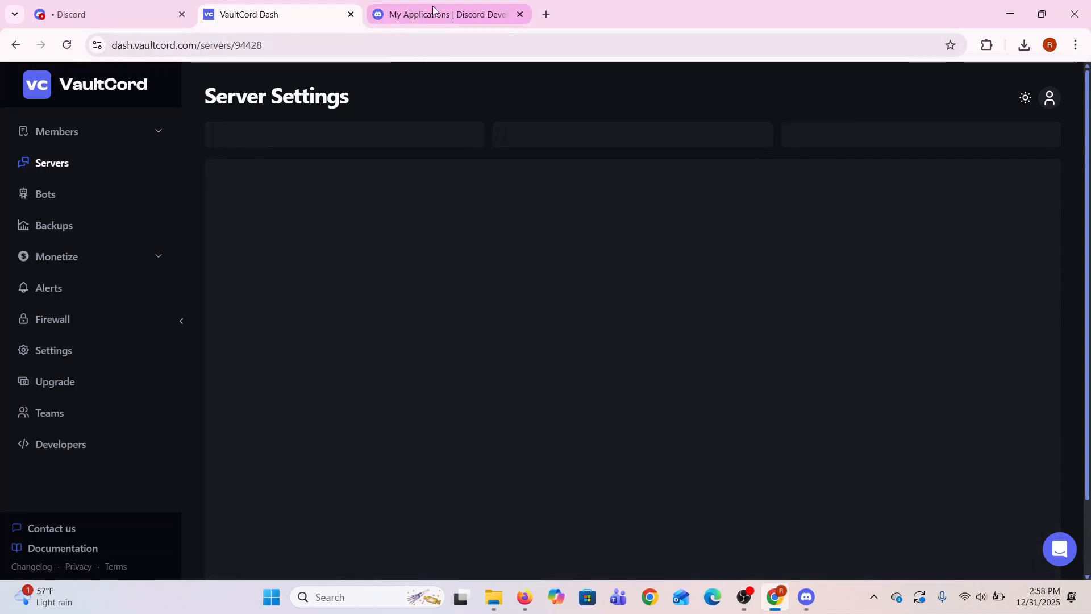
Review the new server's General settings and return to the list of VaultCord servers
scroll(421, 364, down, 1)
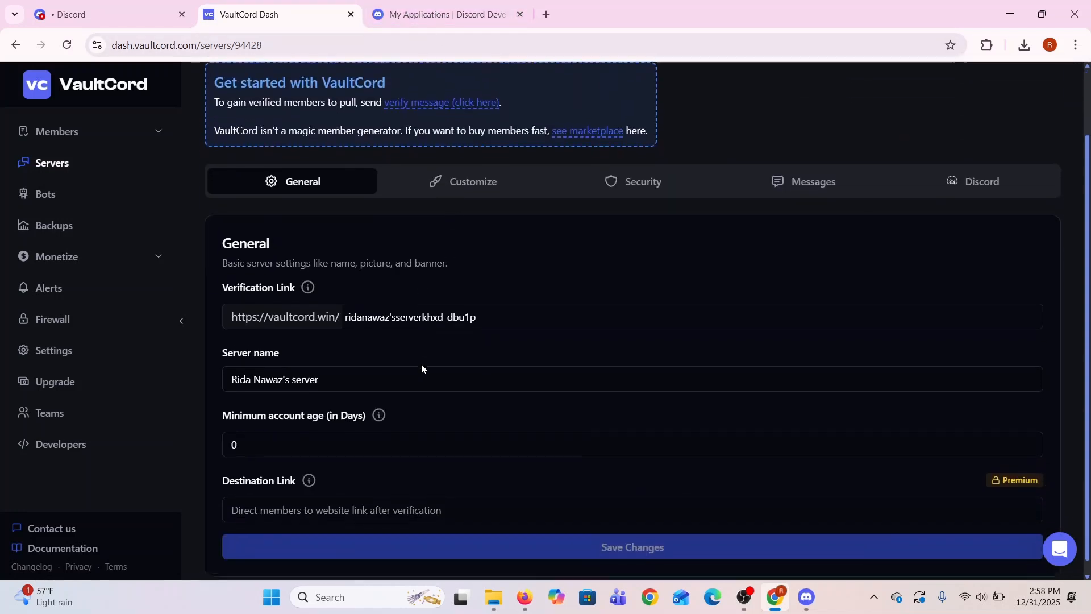
scroll(421, 368, down, 1)
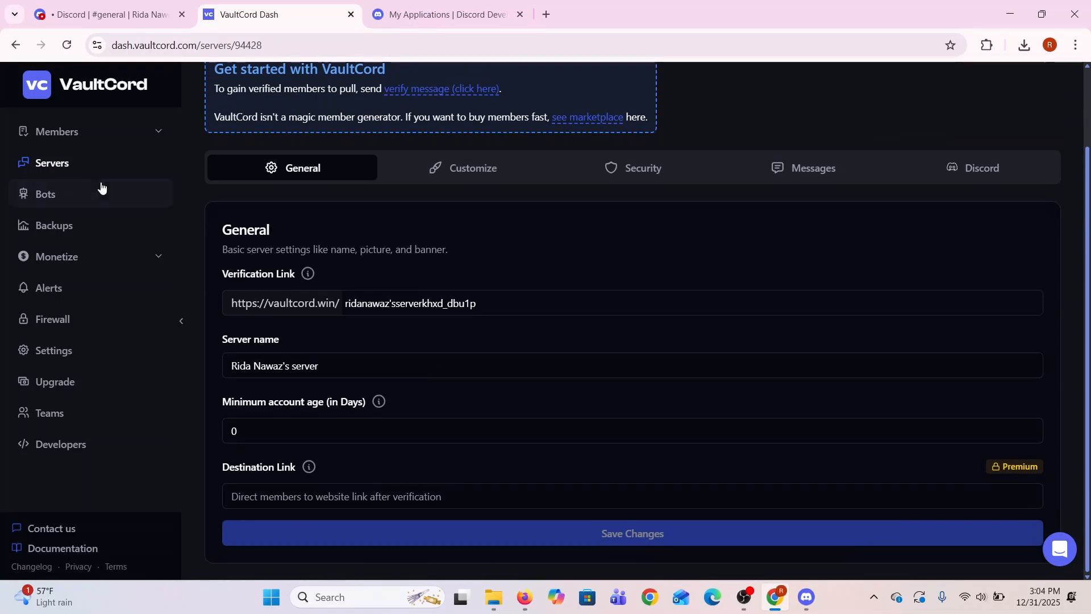
click(89, 169)
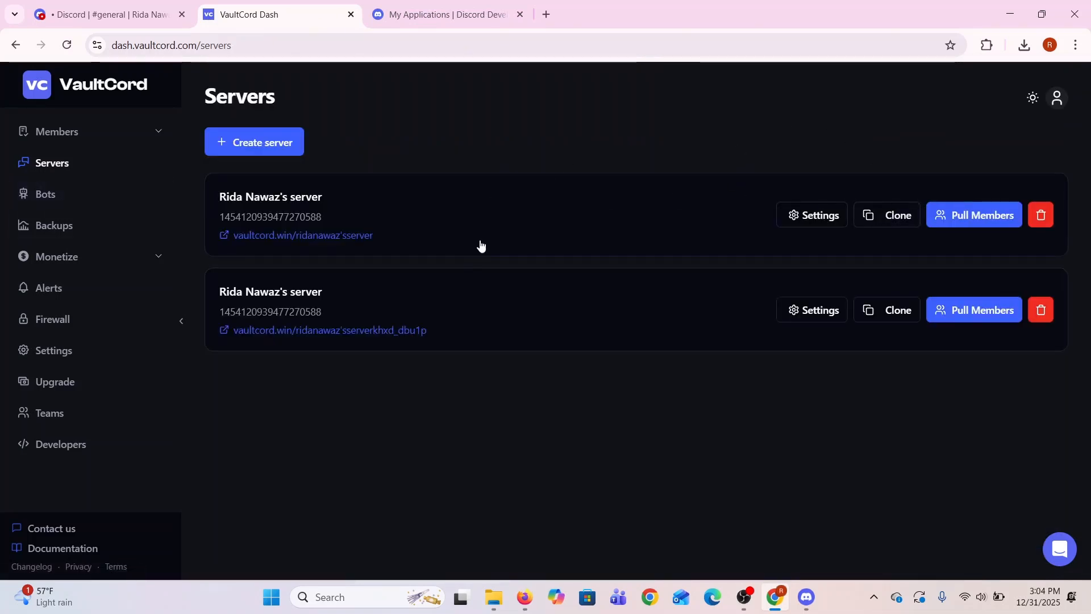
Switch to Discord and check the memes and general channels of the server the bot was added to
click(125, 5)
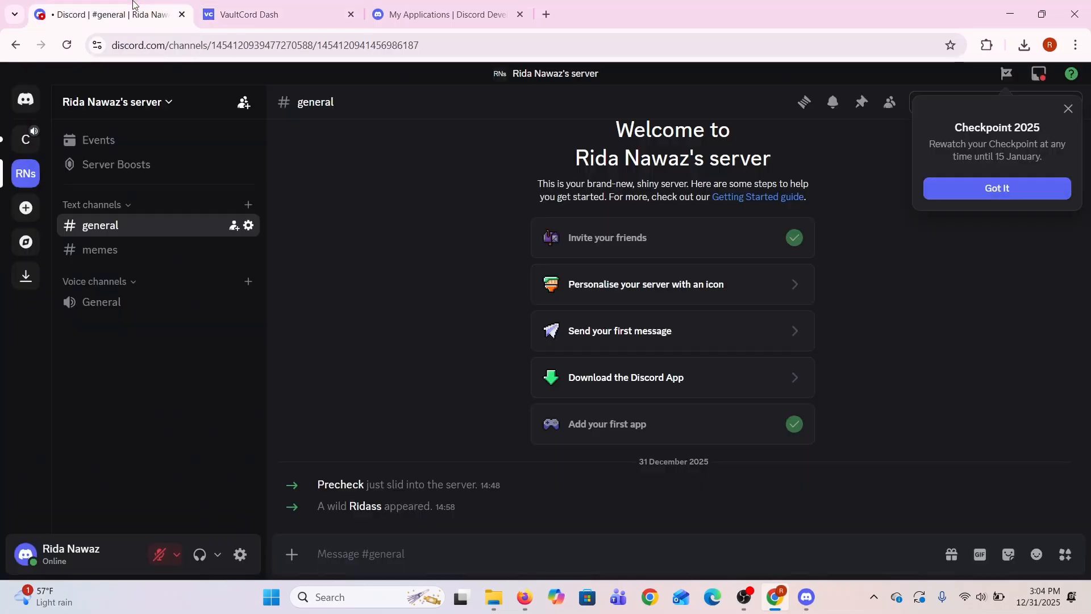
click(25, 140)
click(32, 167)
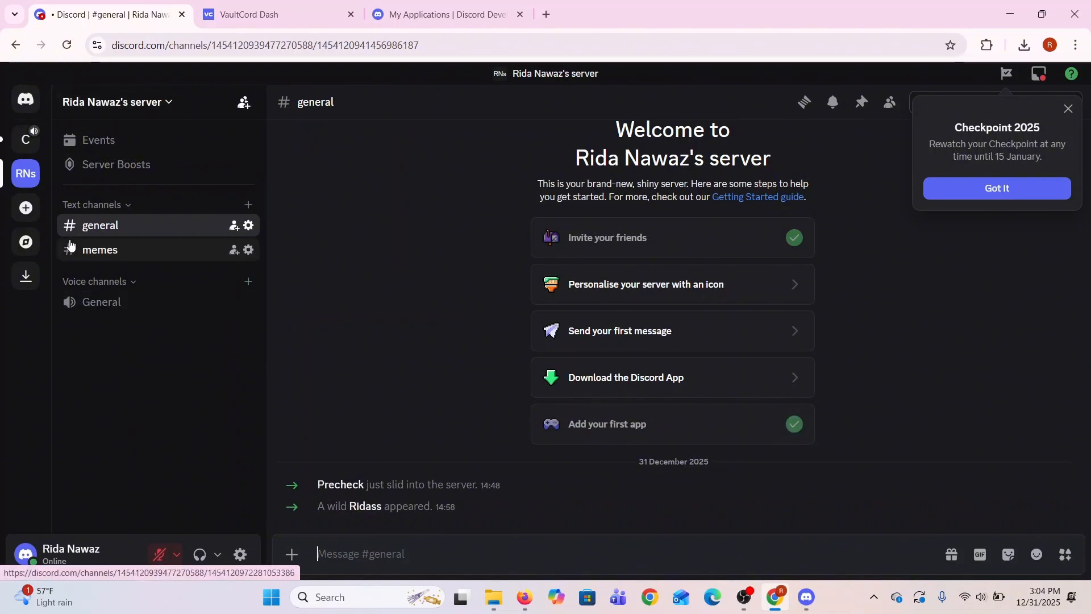
click(118, 250)
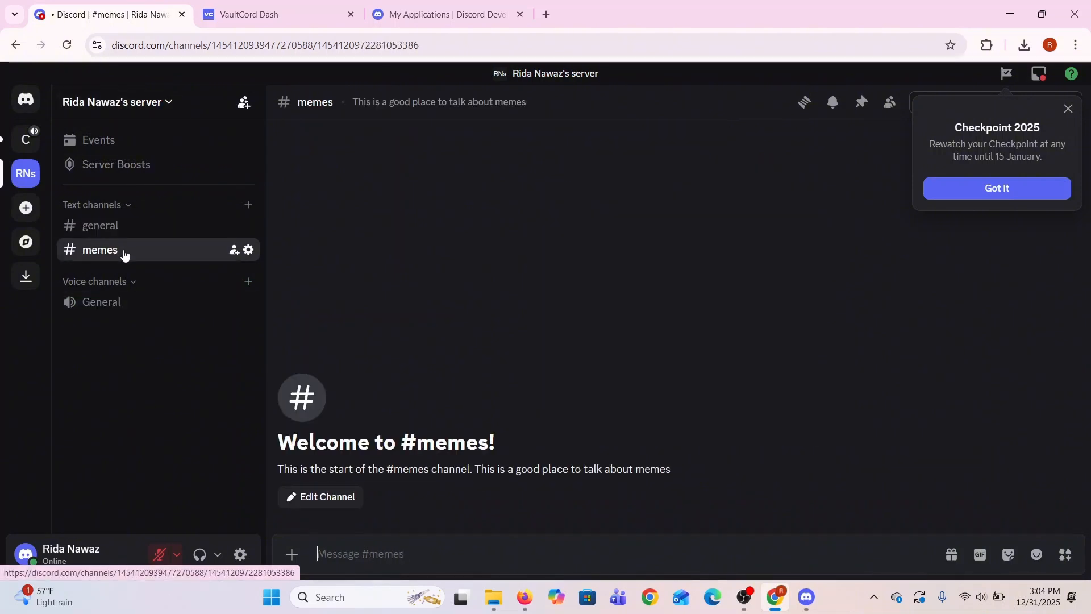
click(130, 233)
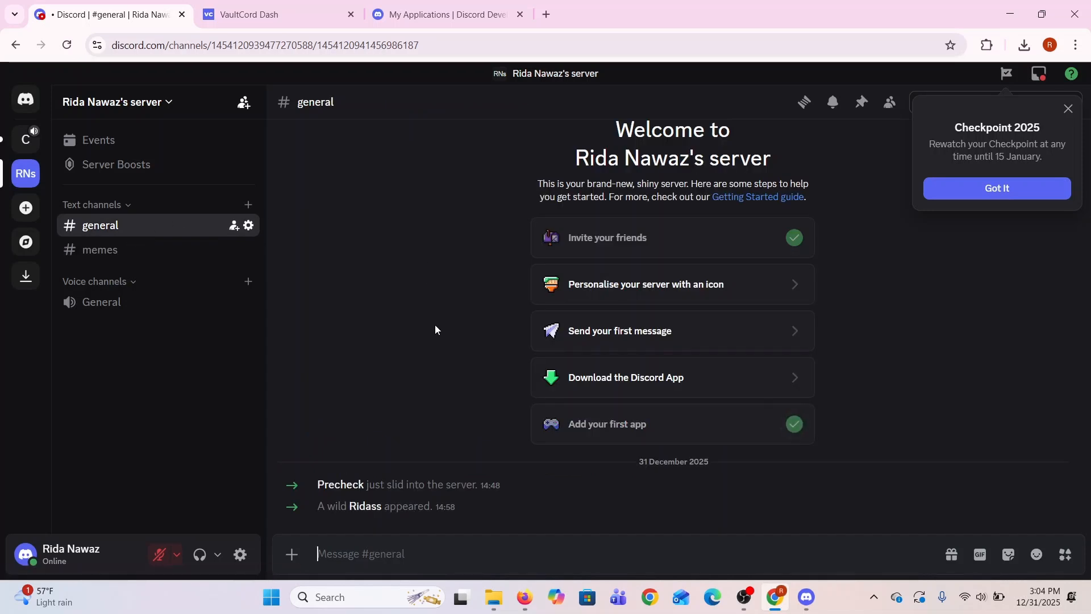